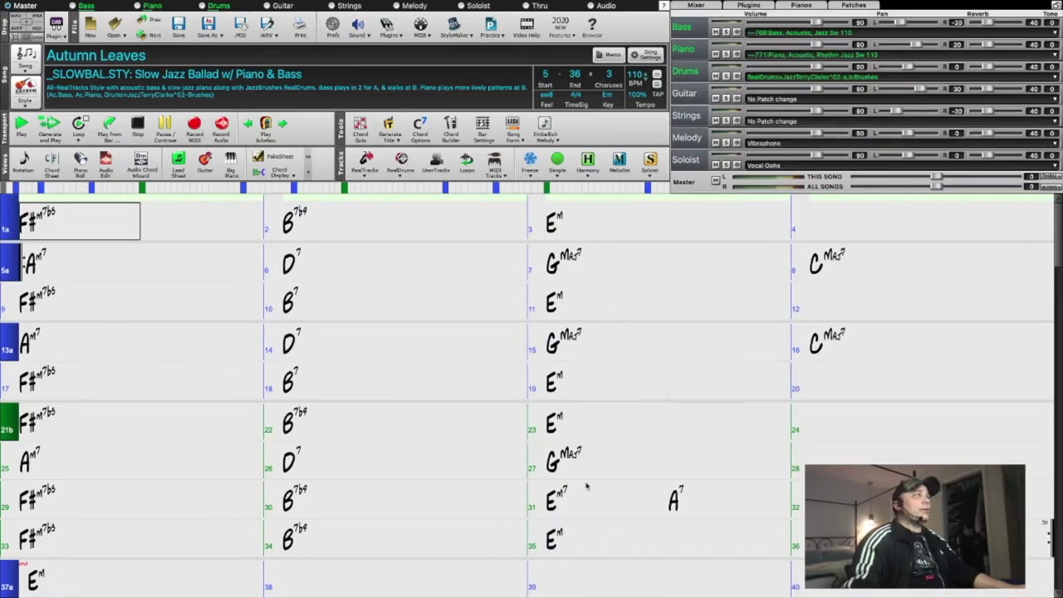
Step: Review the Autumn Leaves chord chart through its ending, then switch to Logic Pro and examine the arrangement markers from Intro to Outro
scroll(565, 504, down, 5)
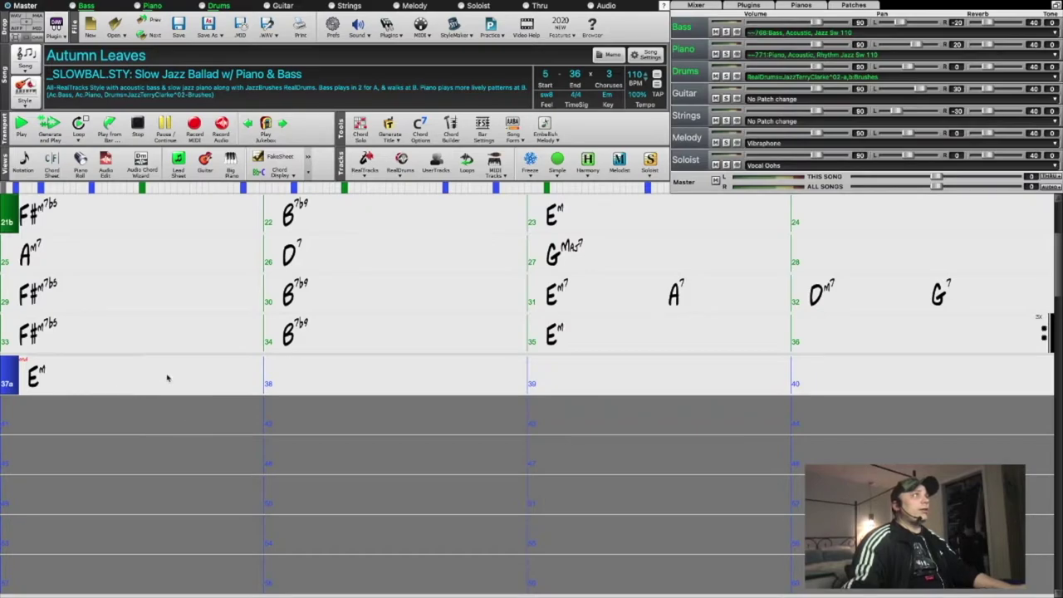
scroll(387, 384, up, 5)
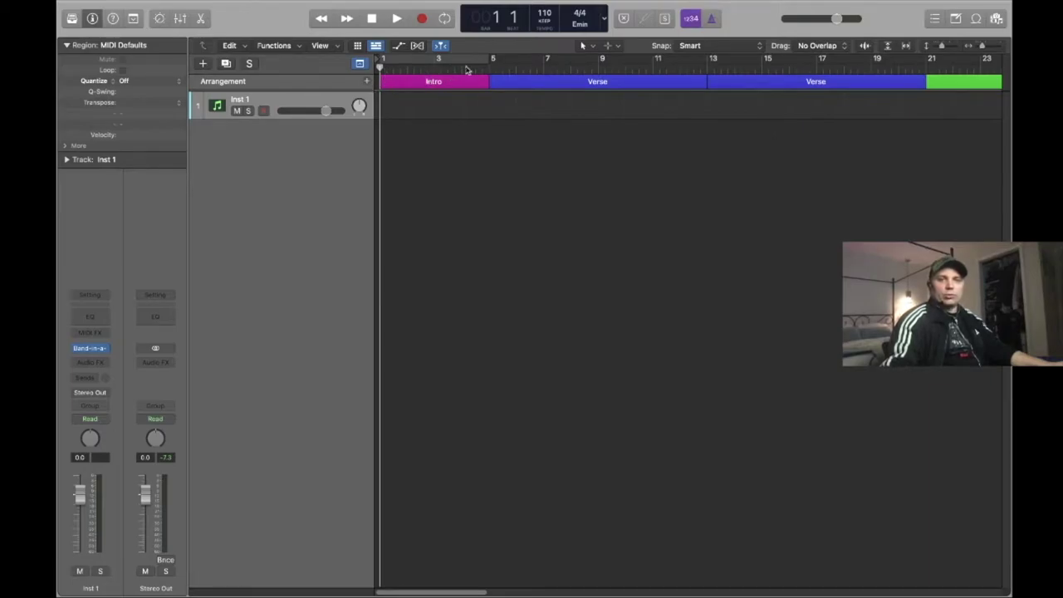
scroll(532, 158, right, 10)
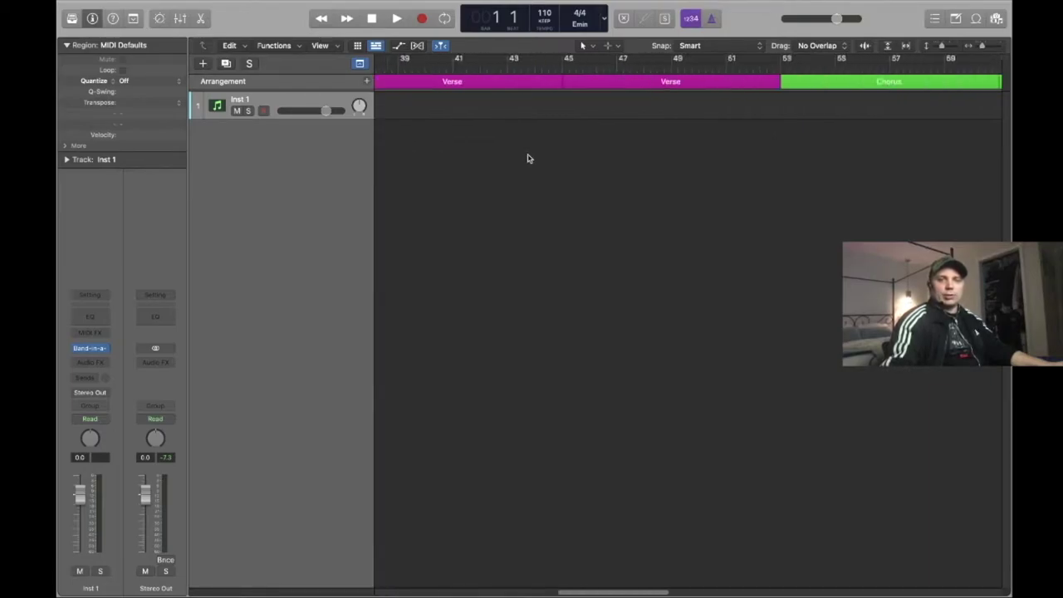
scroll(528, 158, right, 7)
scroll(827, 128, left, 15)
scroll(827, 128, right, 15)
scroll(827, 128, right, 5)
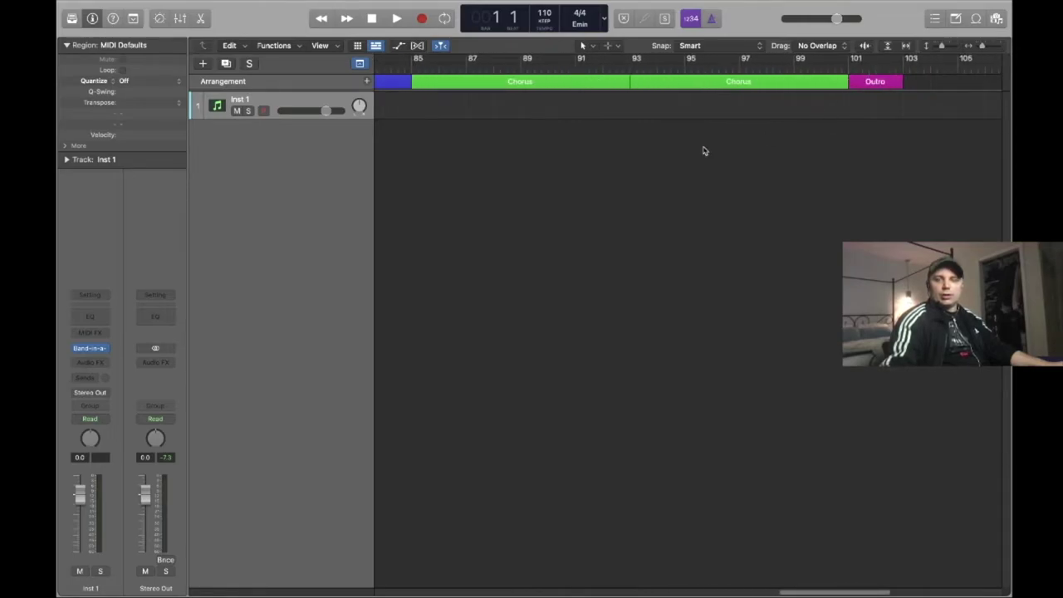
scroll(703, 149, left, 20)
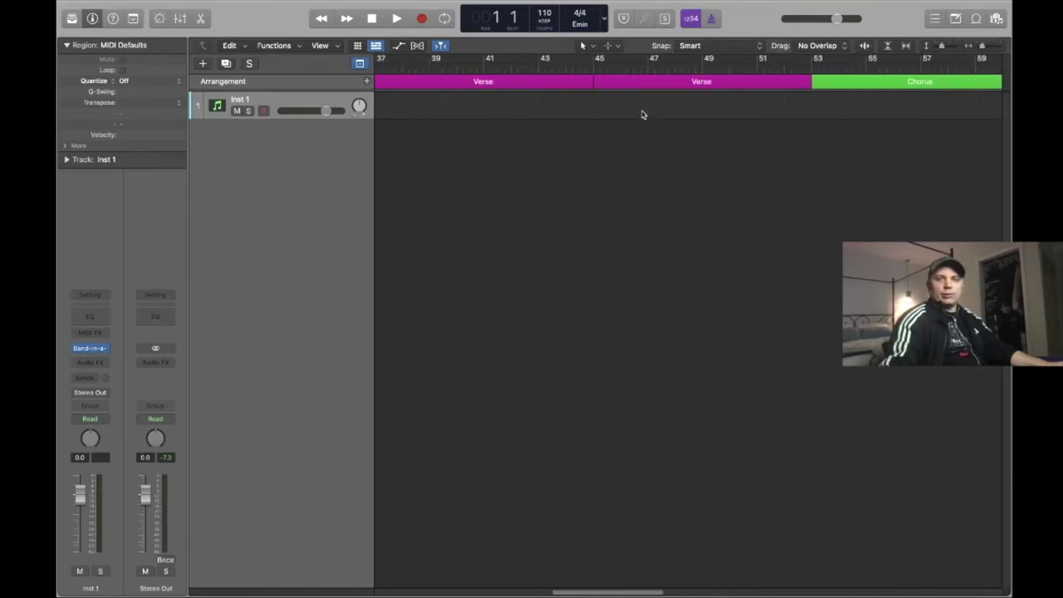
scroll(640, 113, left, 8)
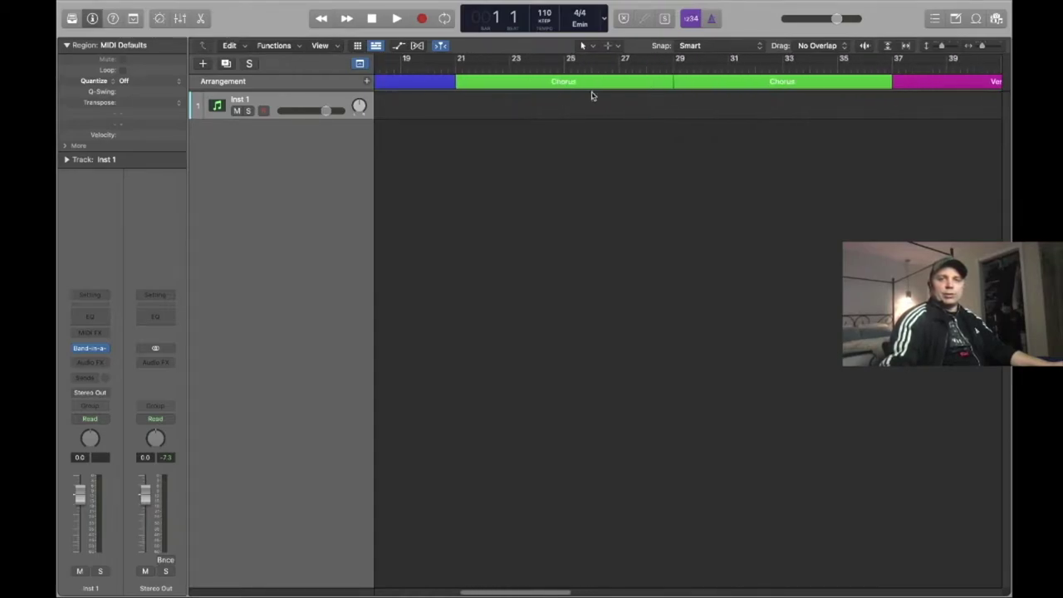
scroll(506, 117, right, 4)
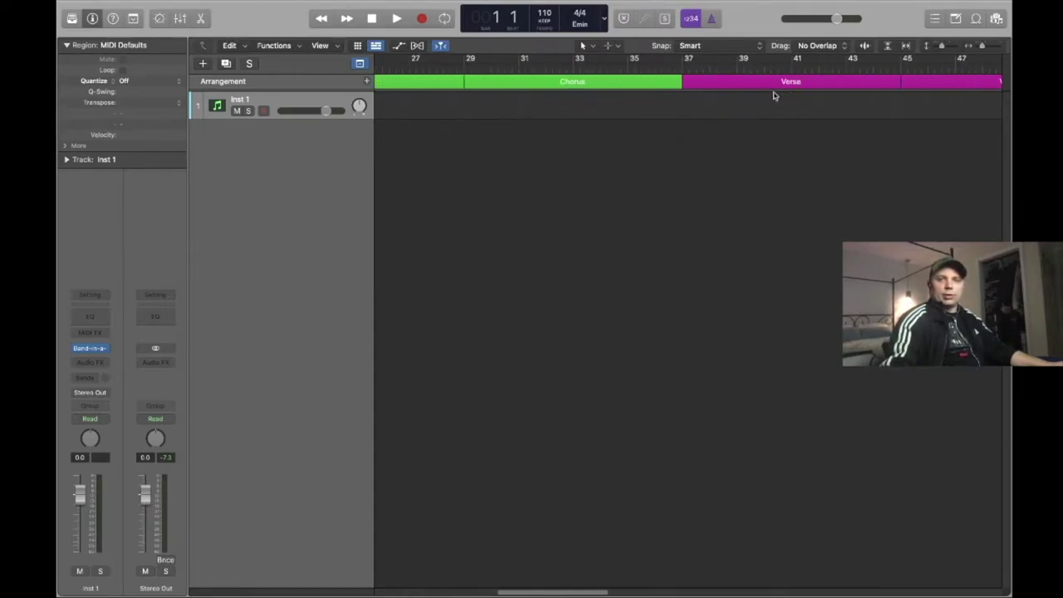
scroll(599, 145, left, 12)
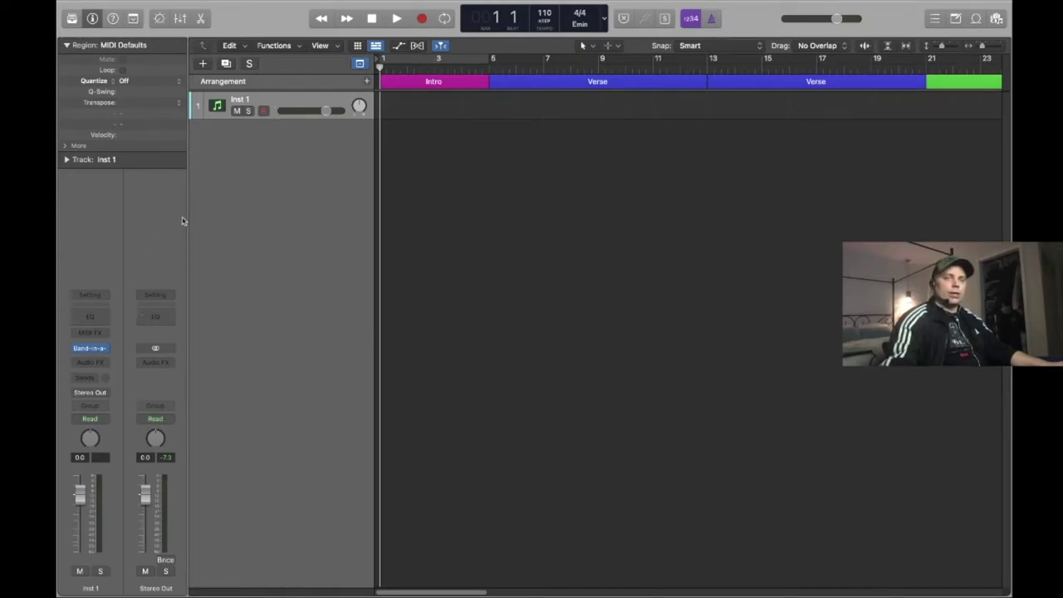
Step: Open the Band-in-a-Box plug-in on the Inst 1 track and start a new song without saving the current one
click(92, 351)
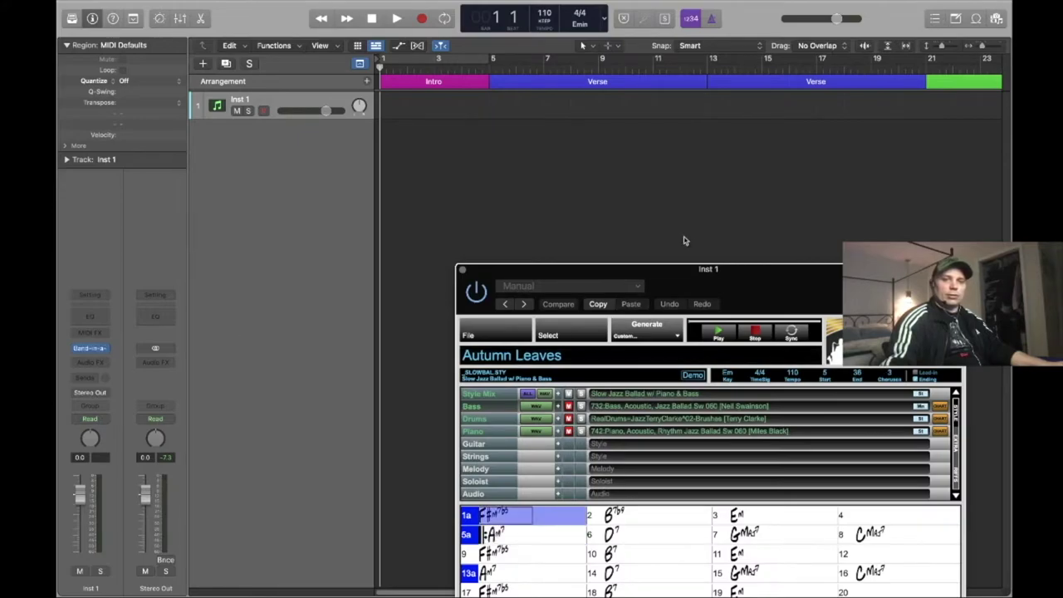
drag(689, 270, 611, 130)
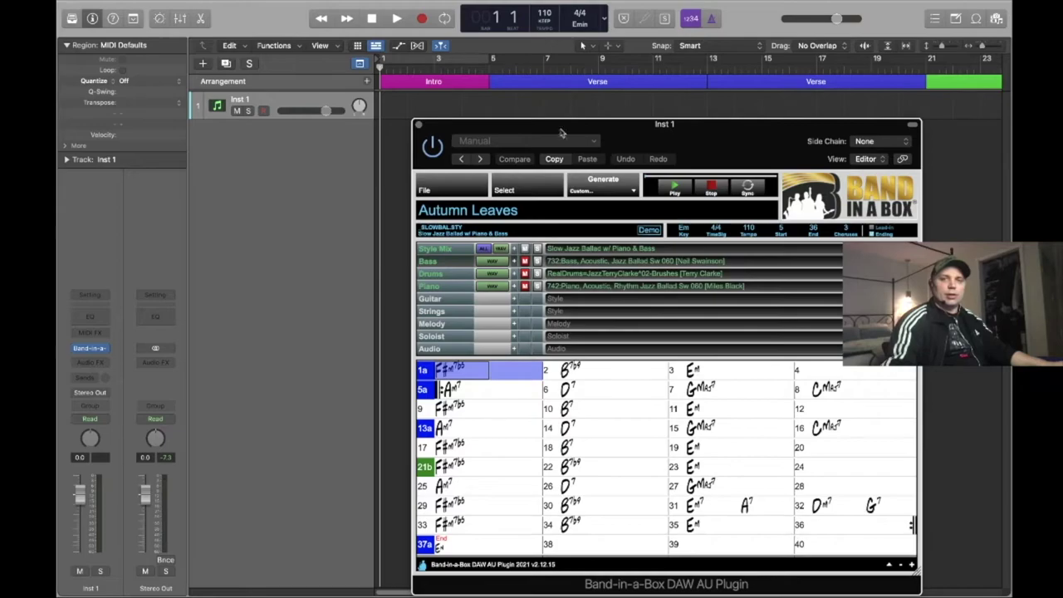
click(471, 190)
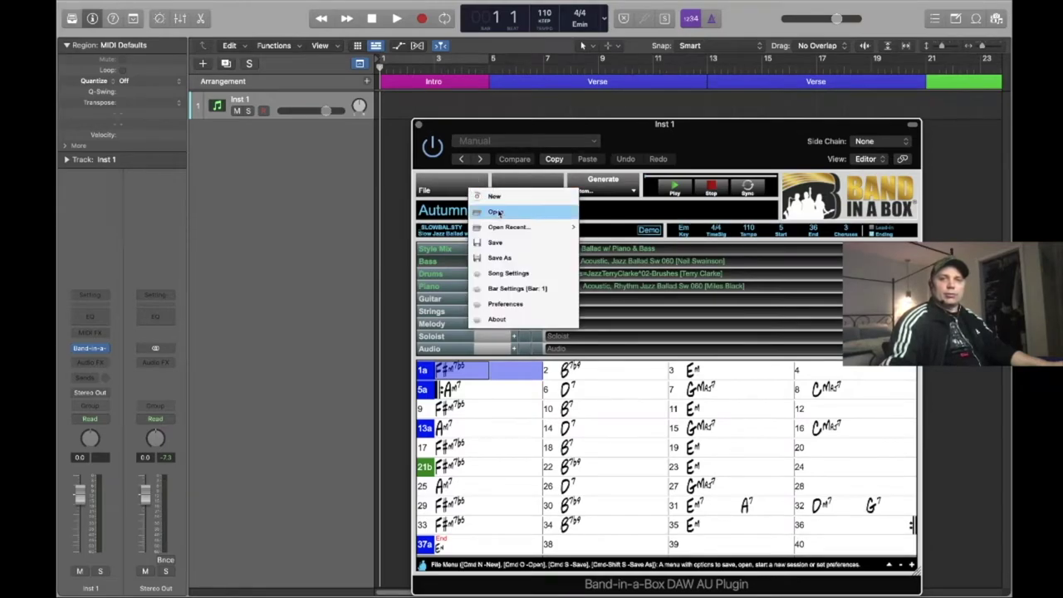
click(498, 197)
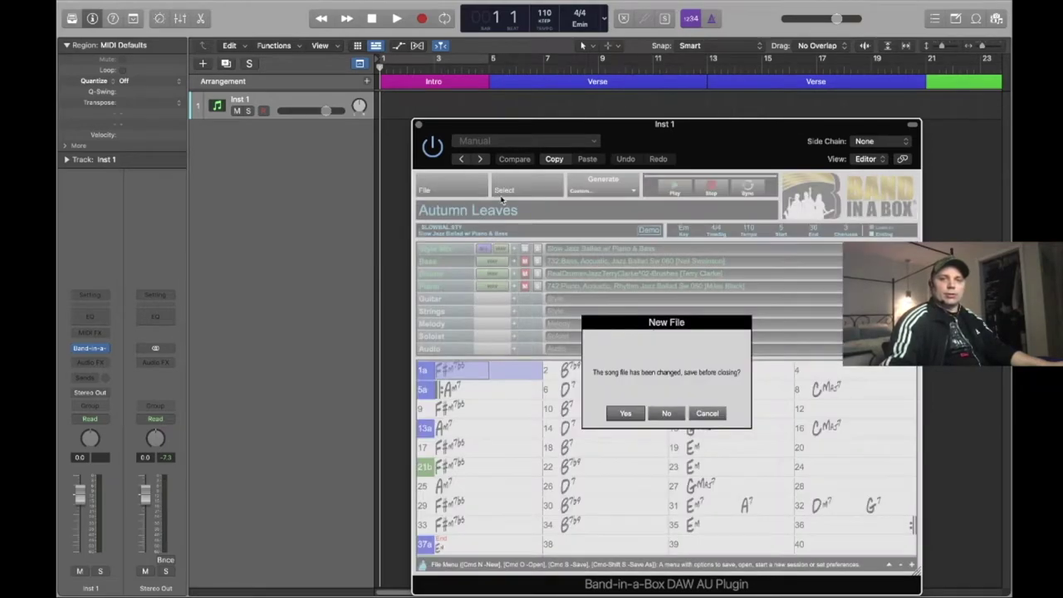
click(666, 413)
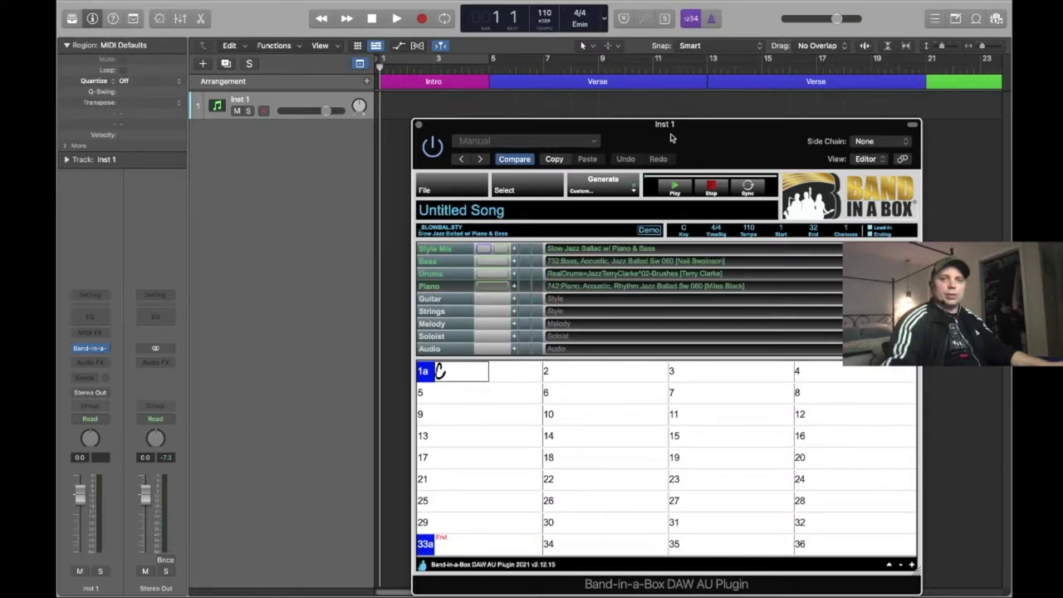
drag(698, 132, 664, 123)
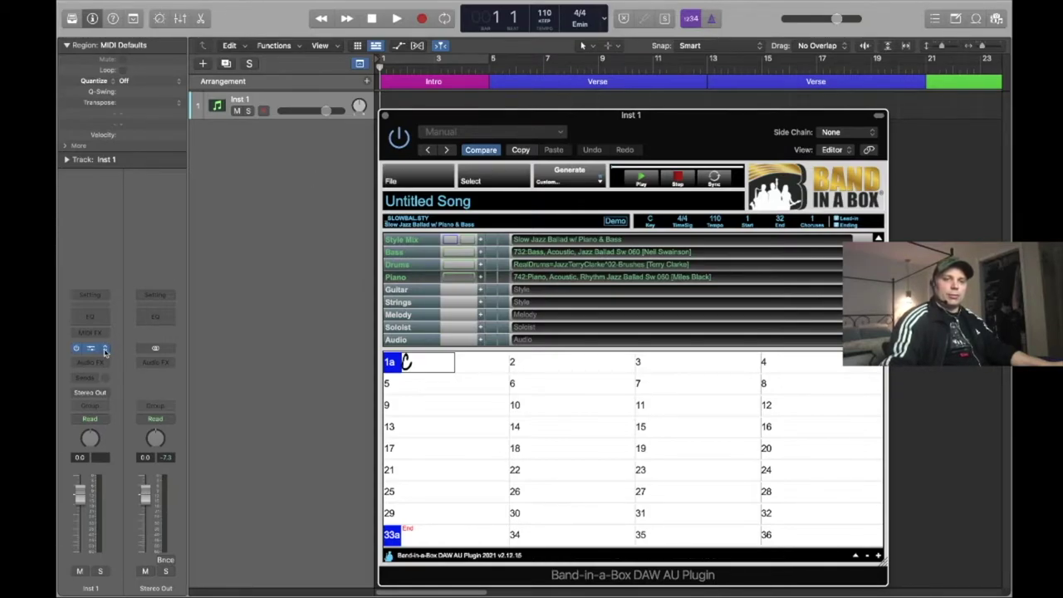
Step: Look up the stereo Band-in-a-Box DAW AU Plugin among the PG Music Inc. AU instruments for Inst 1, leaving the choice as is
click(105, 351)
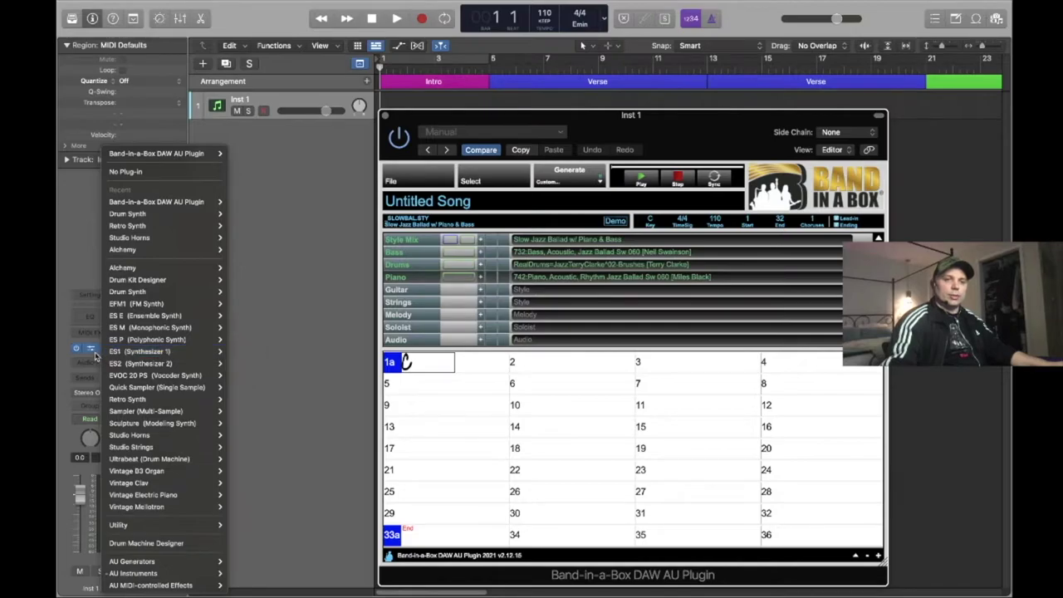
mouse_move(158, 573)
mouse_move(244, 573)
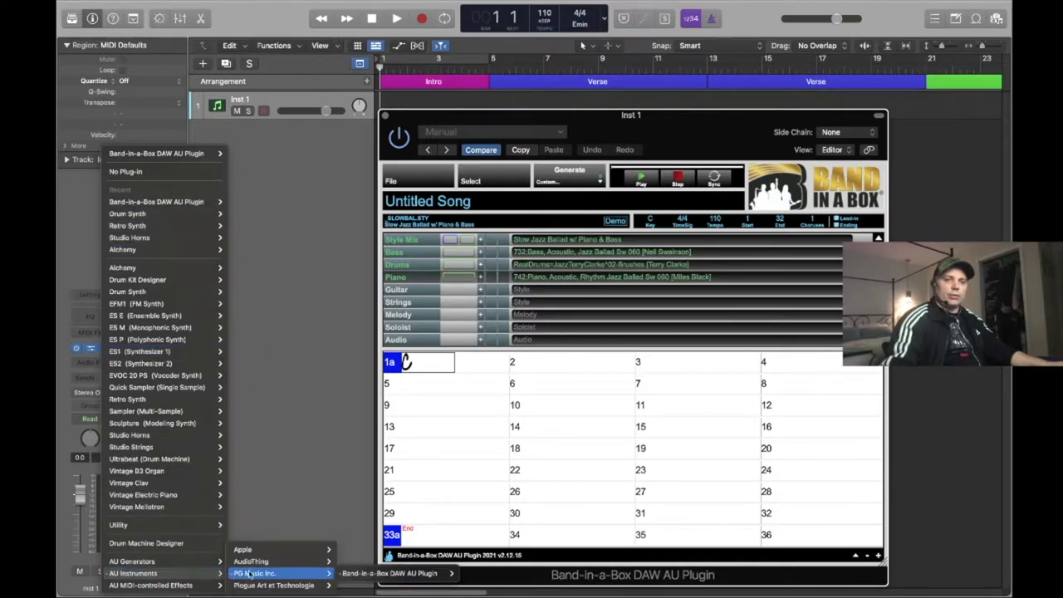
mouse_move(363, 576)
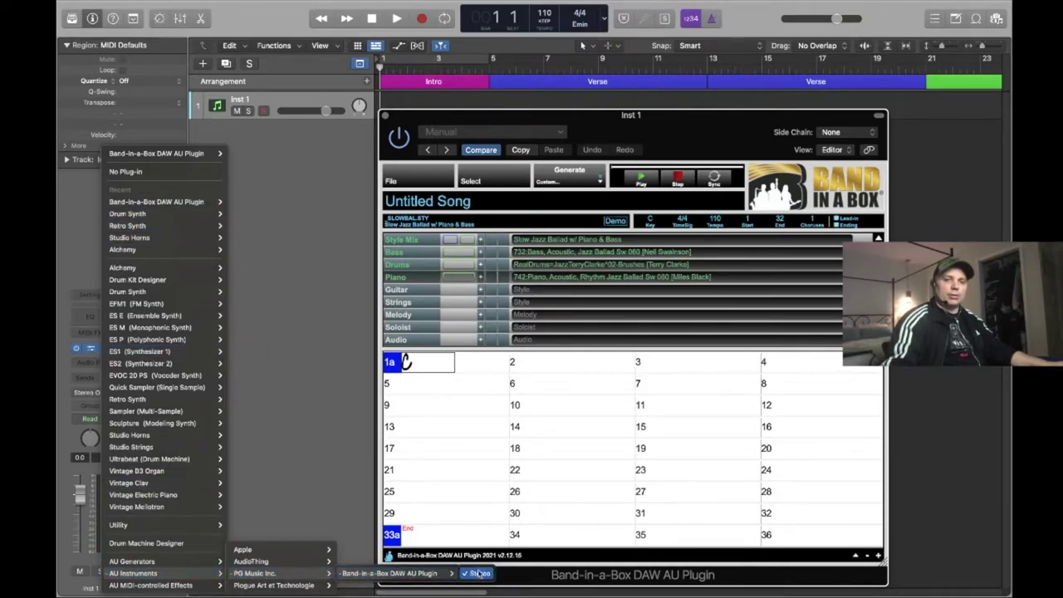
click(288, 292)
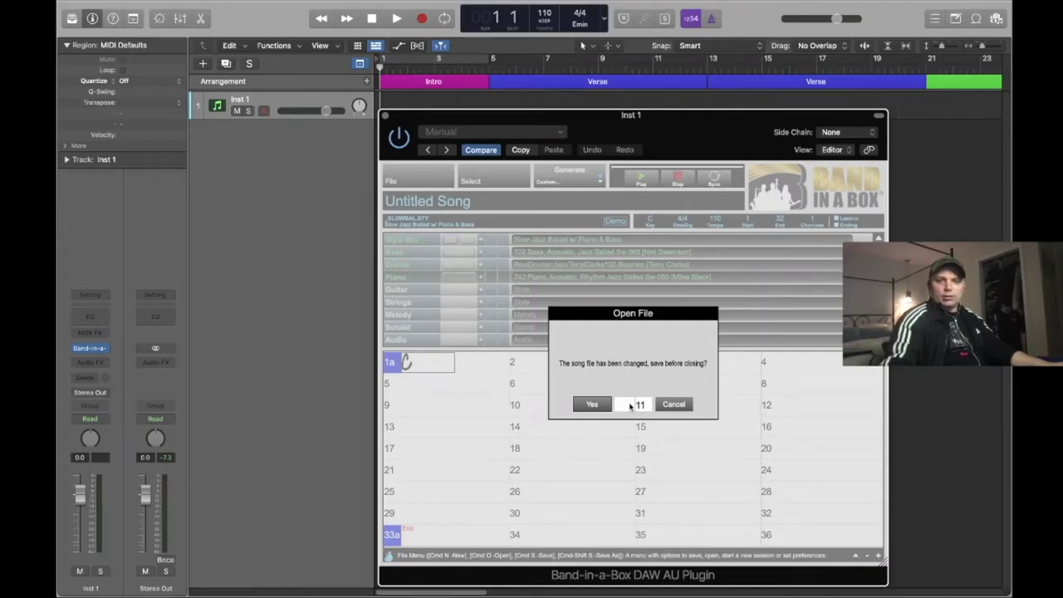
Step: Open Autumn Leaves.SGU from the Band in a box folder in the plug-in, discarding the changes to the untitled song
click(634, 404)
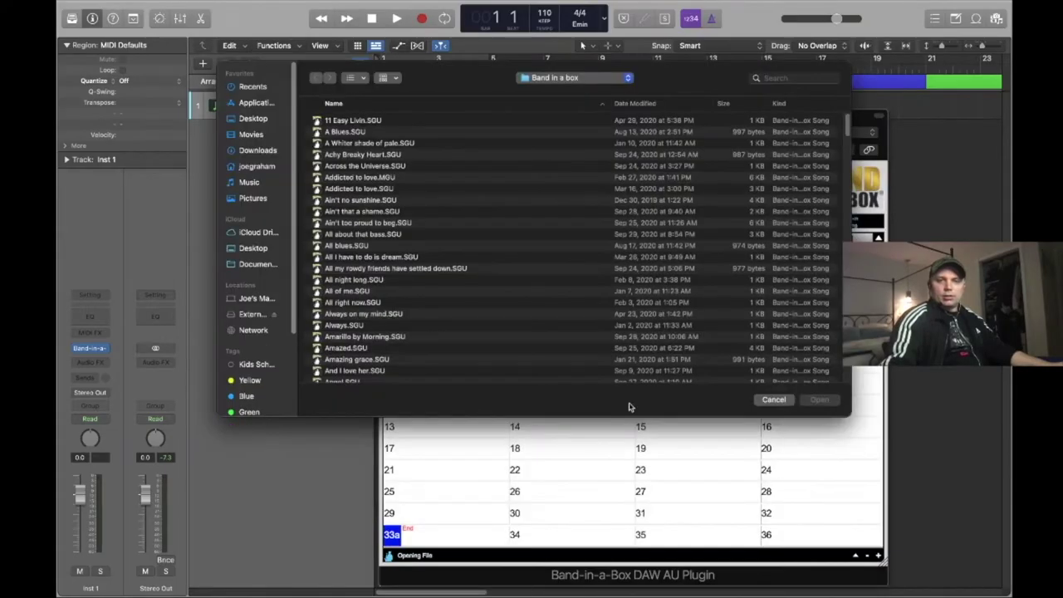
scroll(353, 309, down, 5)
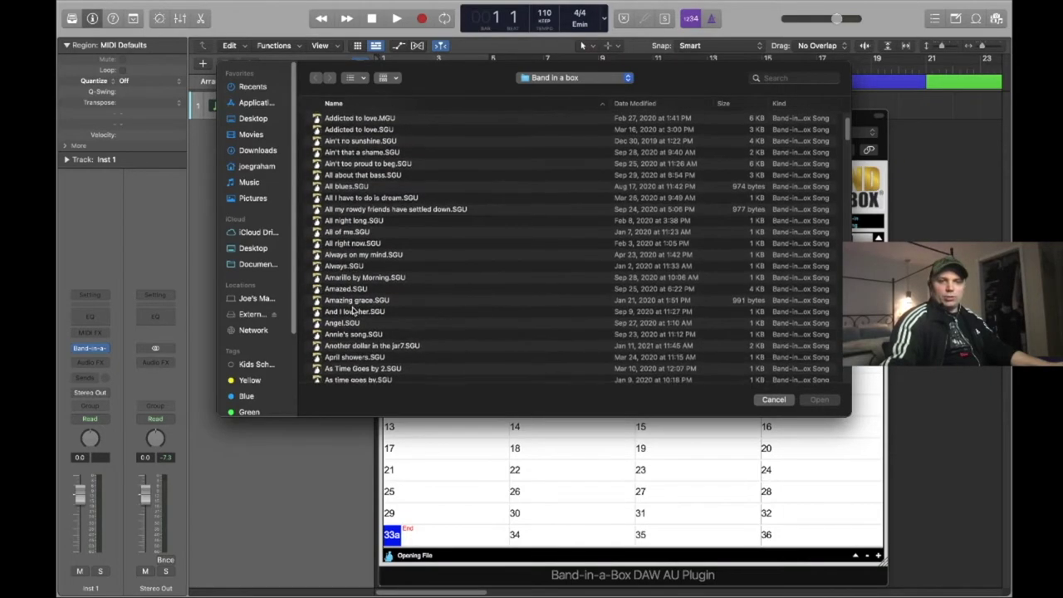
scroll(353, 310, down, 3)
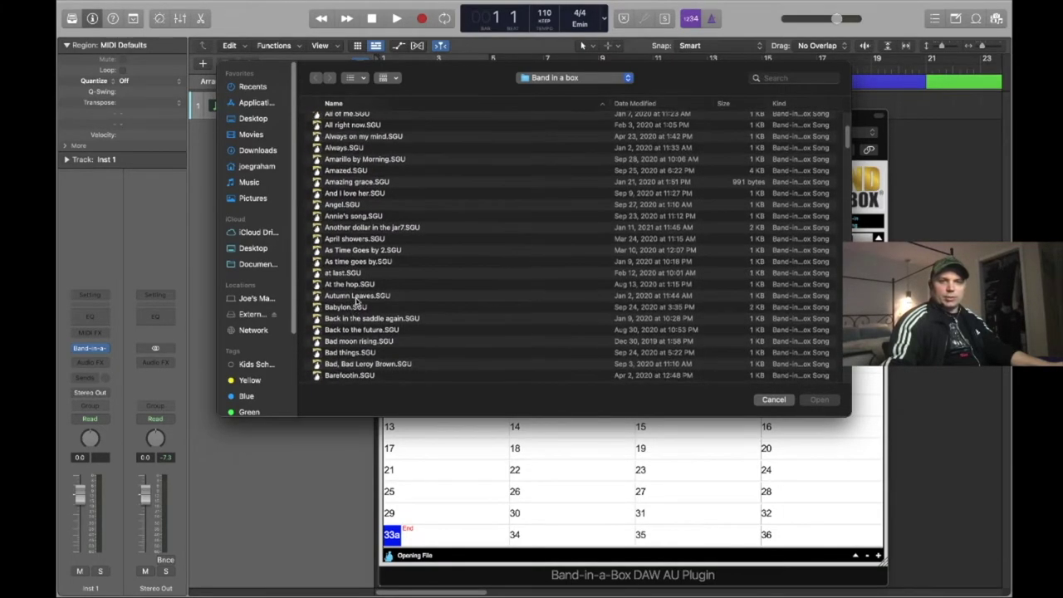
click(357, 297)
click(819, 400)
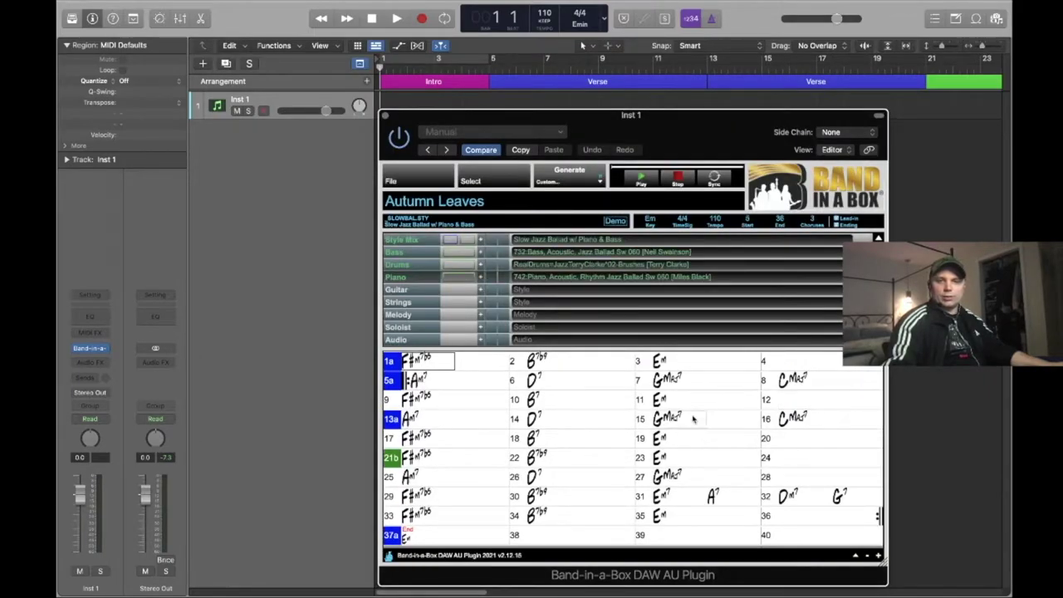
Step: Generate the Autumn Leaves tracks in the plug-in without a lead-in, and show the Library beside the arrangement
click(836, 222)
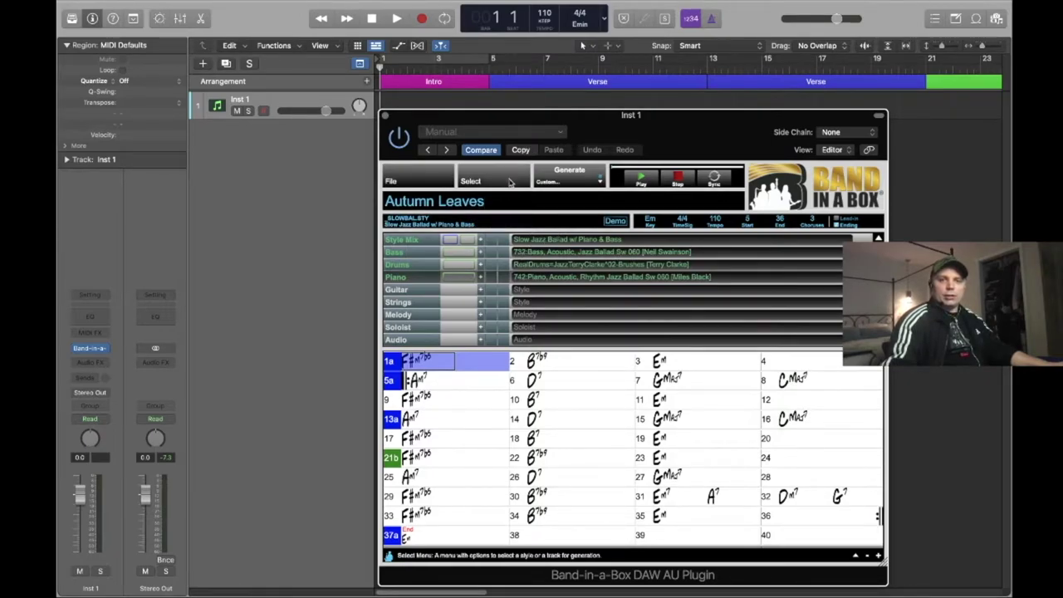
click(565, 171)
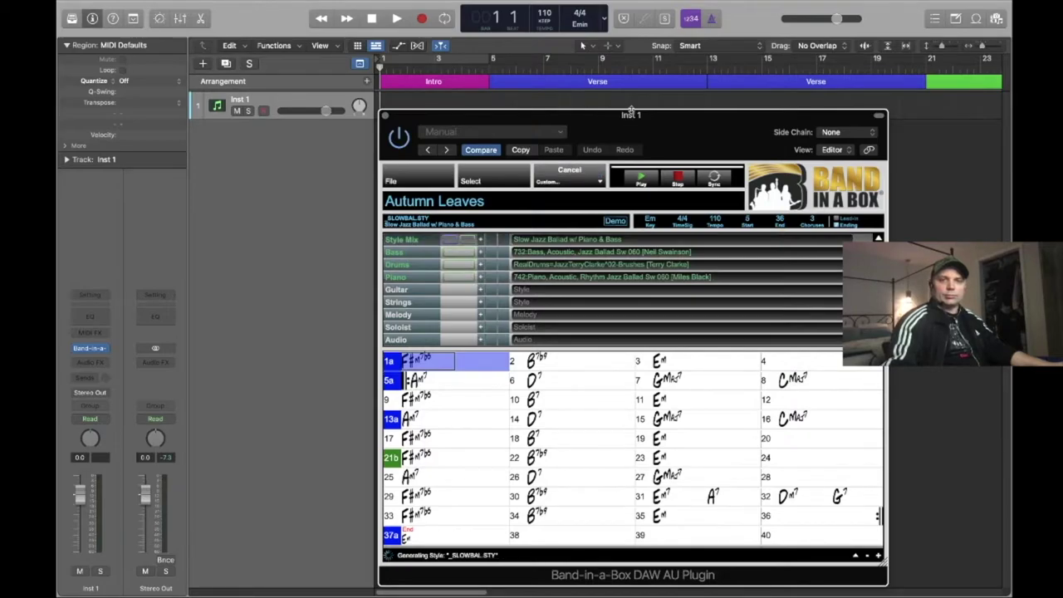
drag(665, 127, 624, 167)
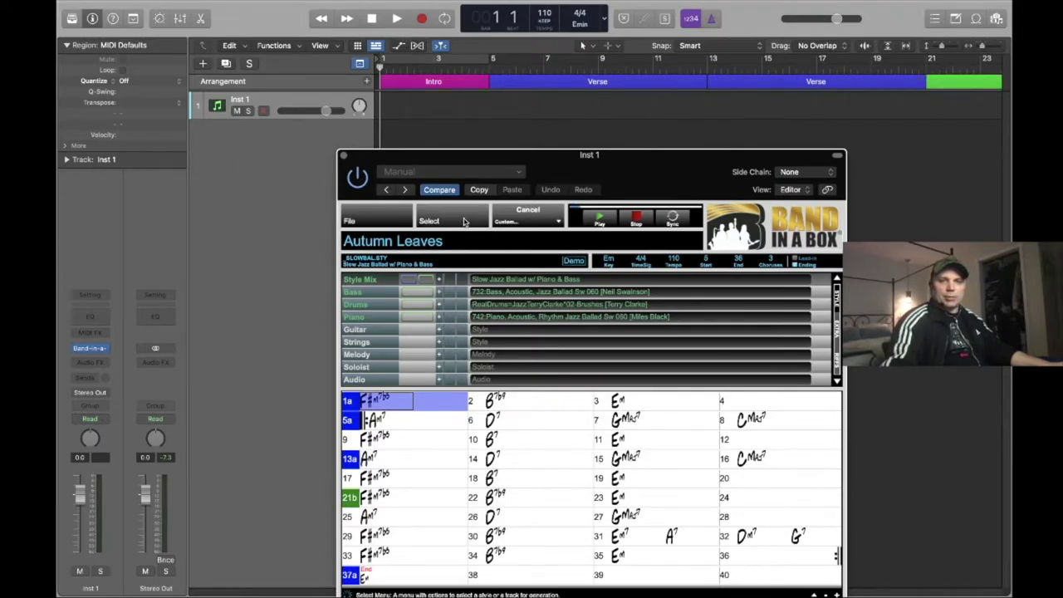
drag(454, 158, 594, 143)
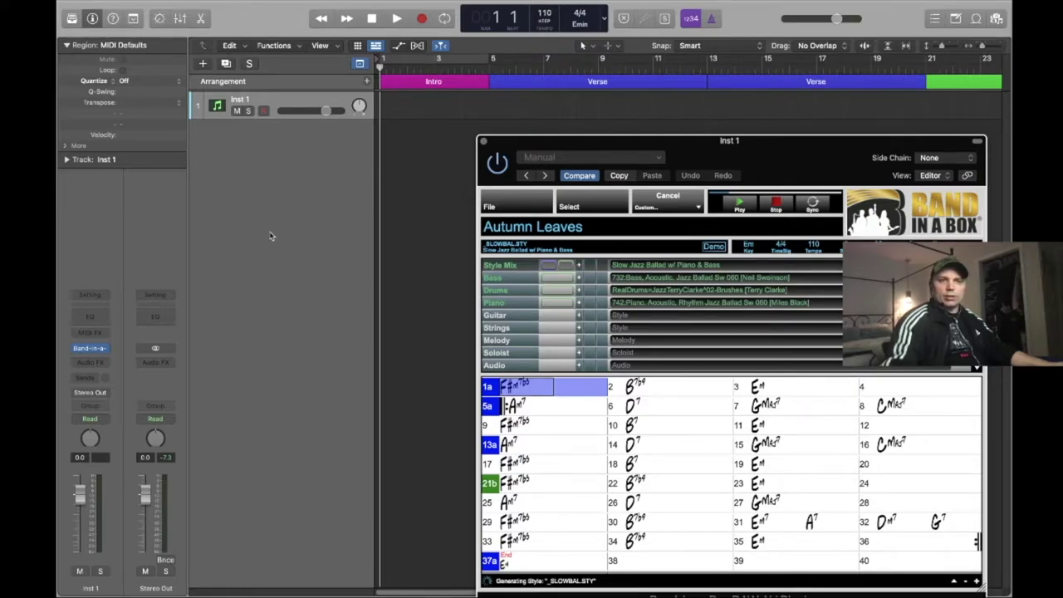
key(y)
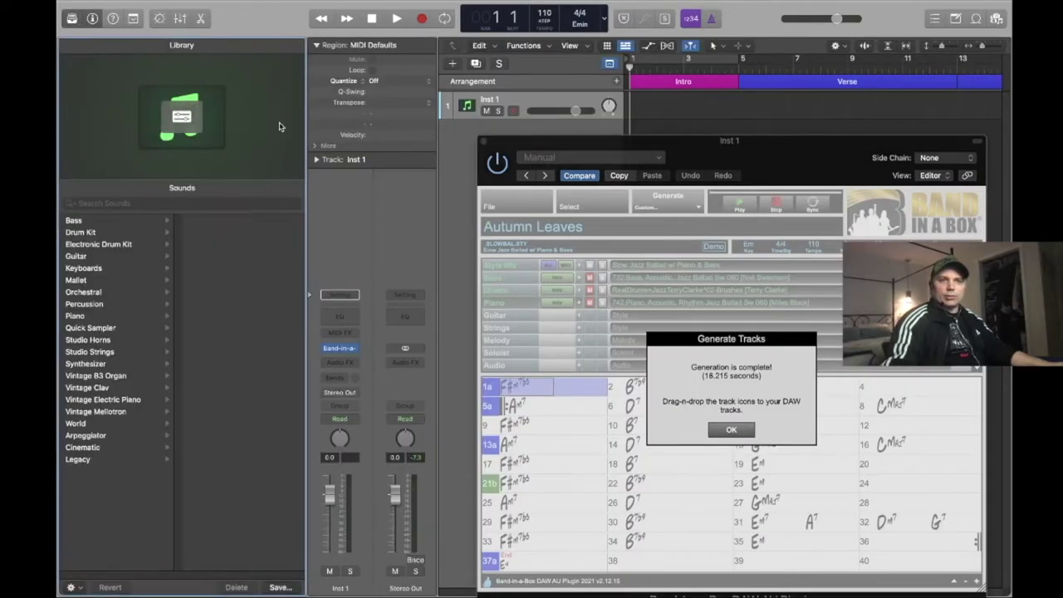
click(731, 430)
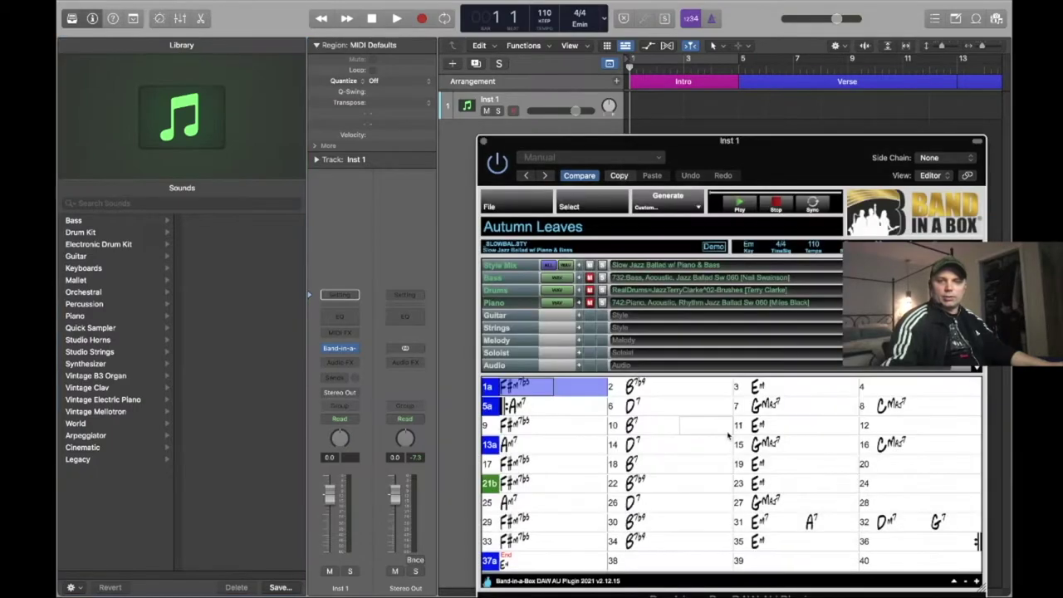
Step: Transfer the generated drums, piano and bass audio from the plug-in onto separate new tracks in the arrangement, each starting at bar 1
drag(769, 141, 570, 263)
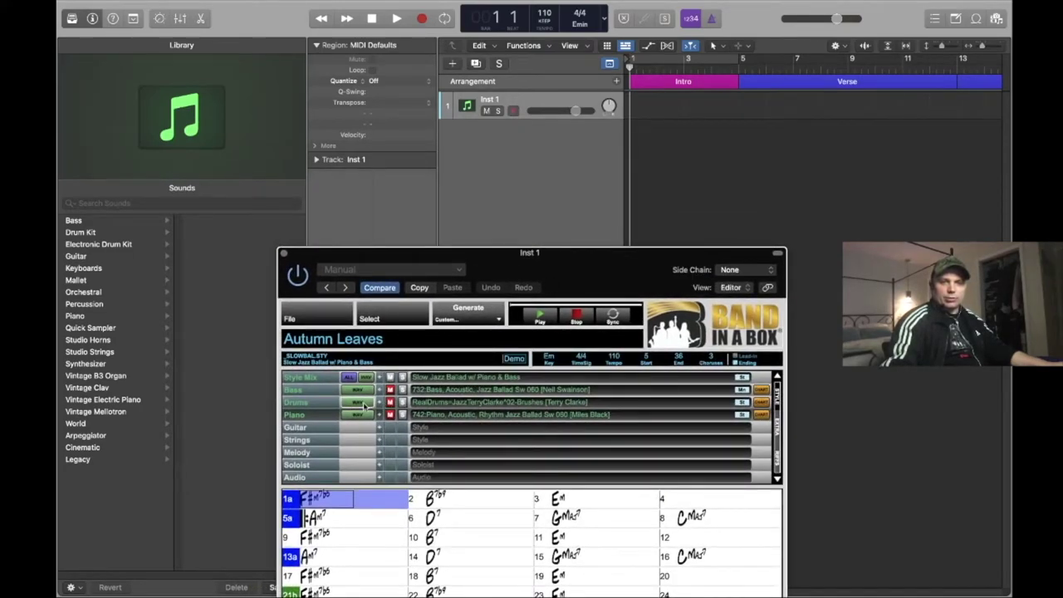
drag(364, 405, 636, 169)
drag(631, 161, 631, 160)
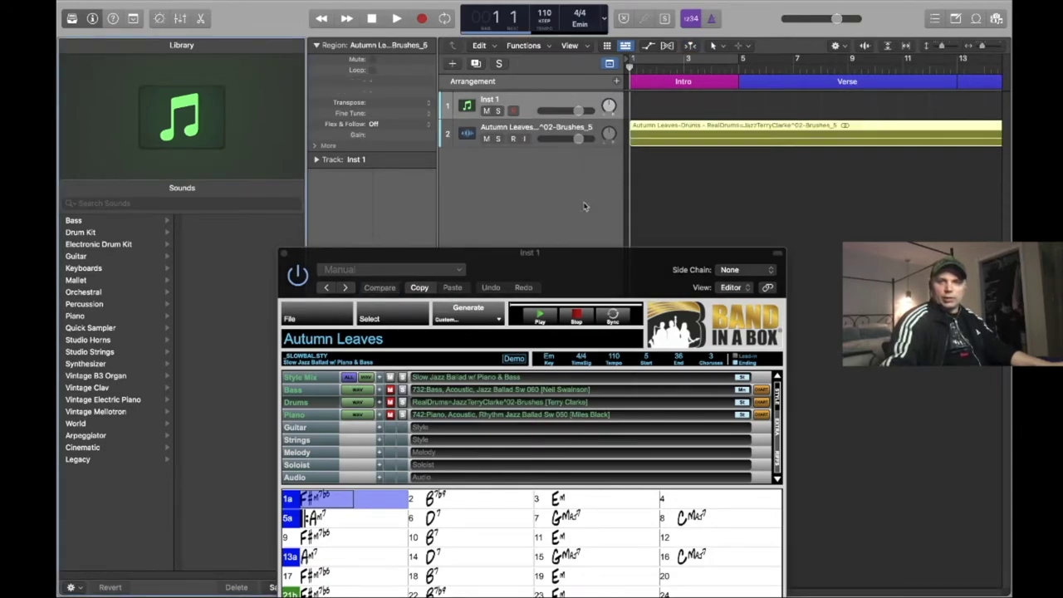
drag(357, 418, 637, 182)
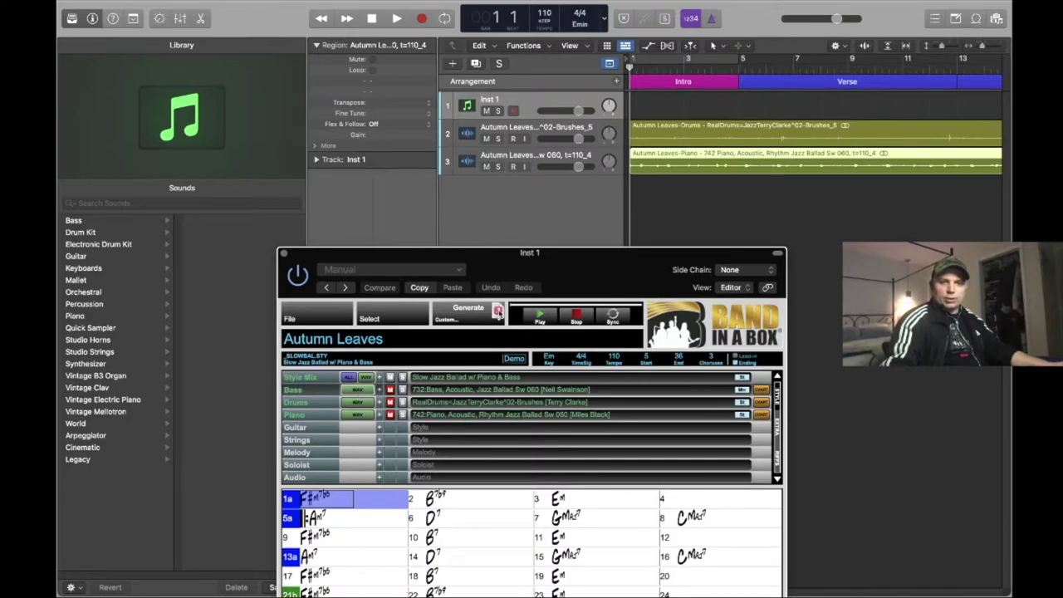
drag(616, 246, 628, 219)
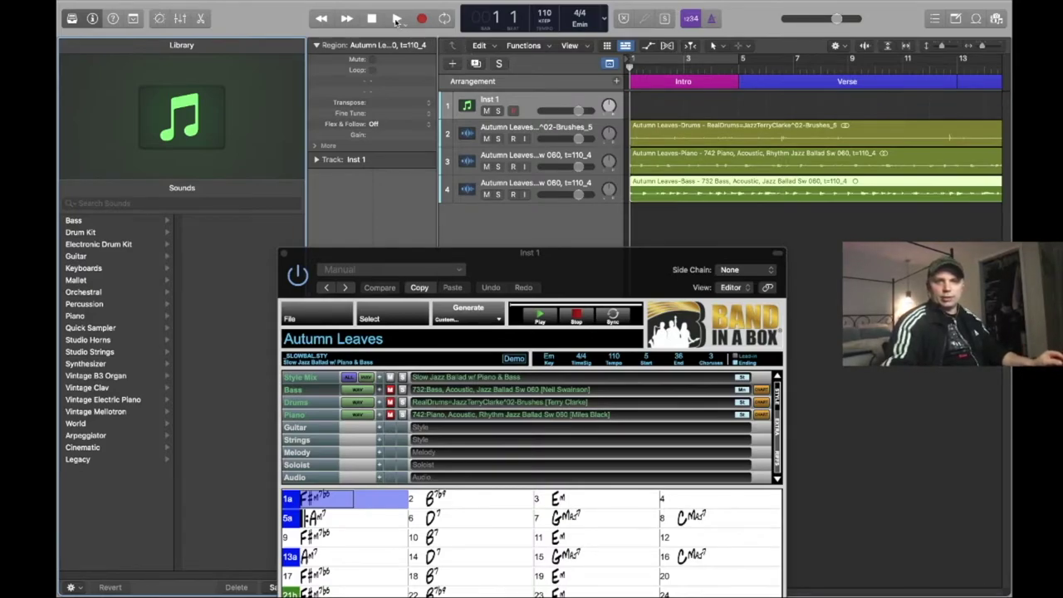
Step: Play the arrangement from bar 1, stop it in bar 7, and move the plug-in window up to see its full chord chart
click(396, 19)
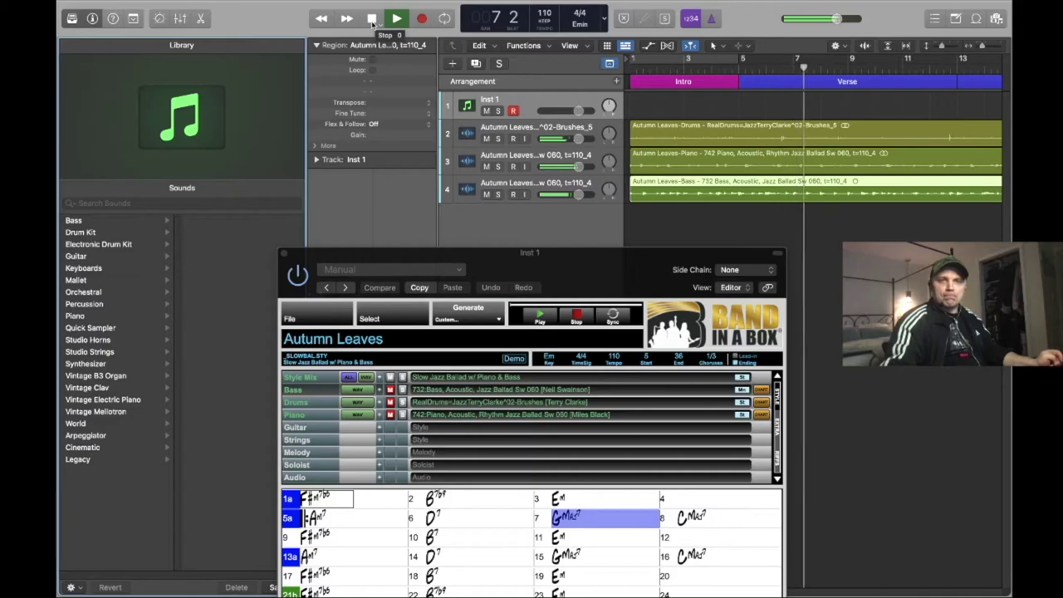
click(372, 22)
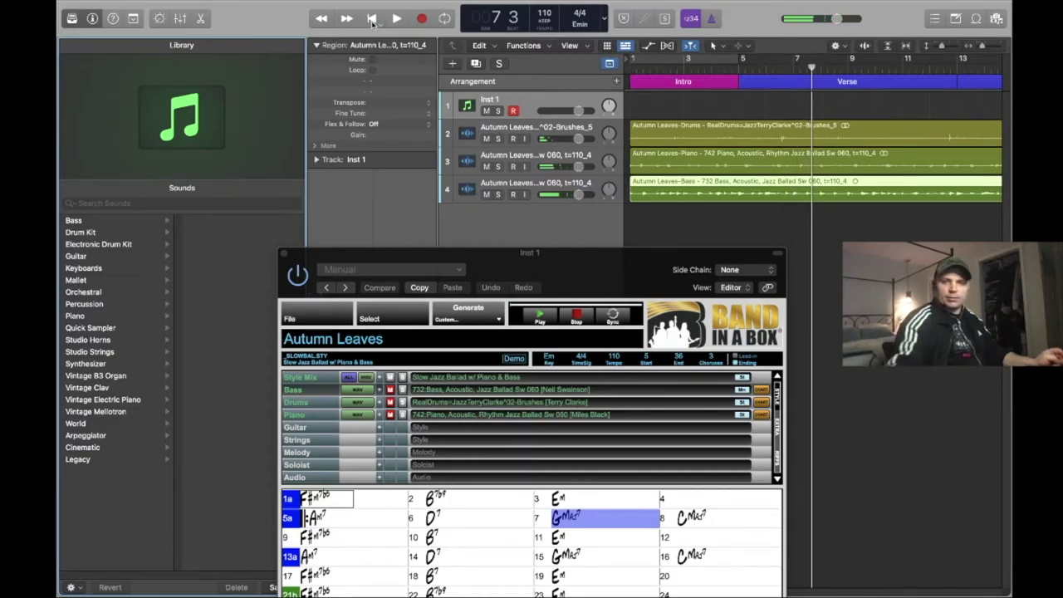
drag(573, 264, 511, 99)
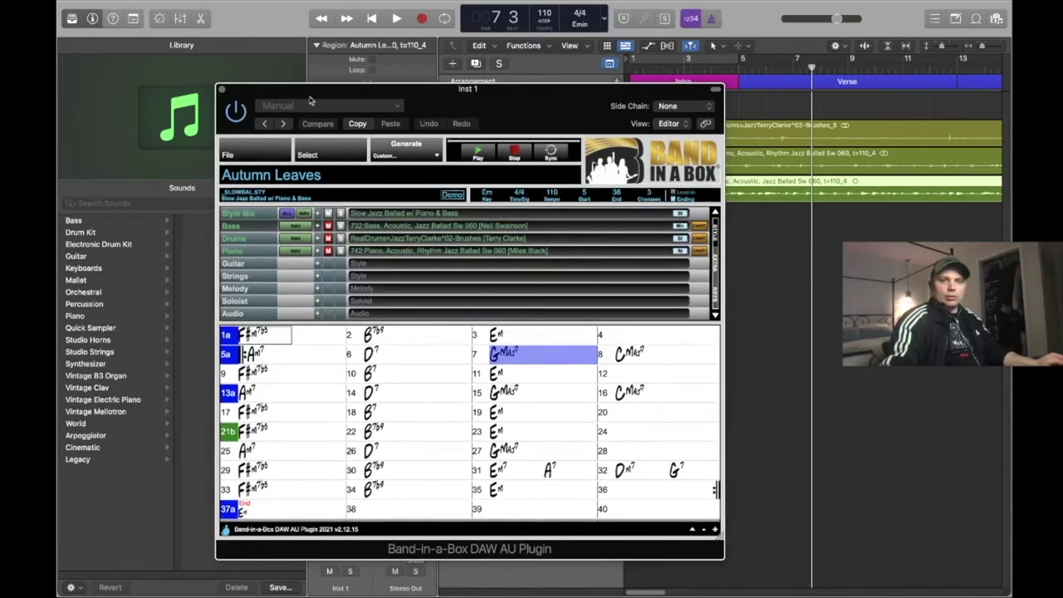
Step: Close the plug-in window, add a new Drummer track, and assign it the Songwriter drummer Austin - Roots Brush
click(222, 89)
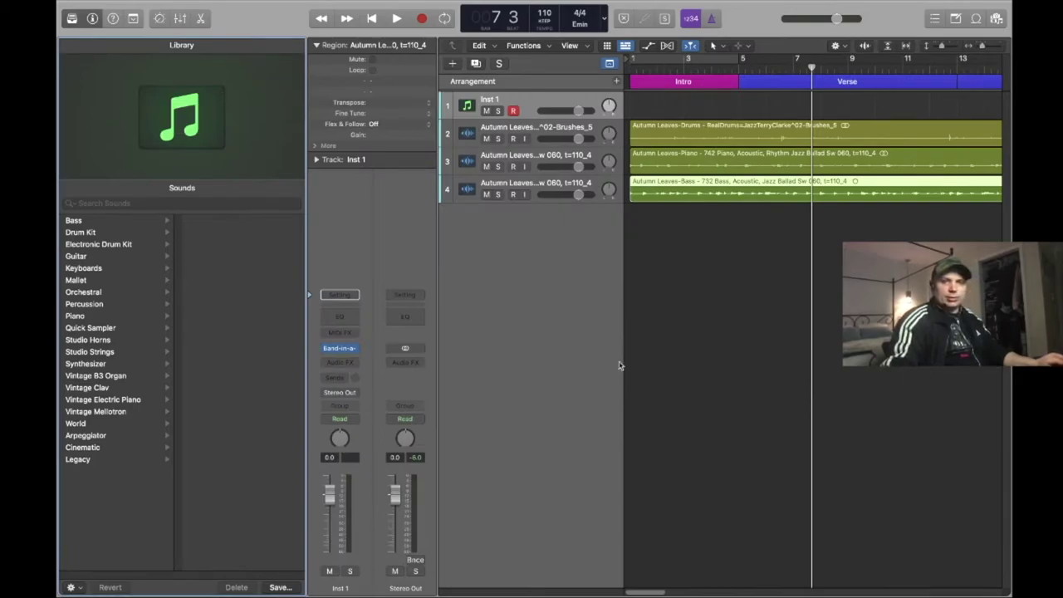
right_click(476, 262)
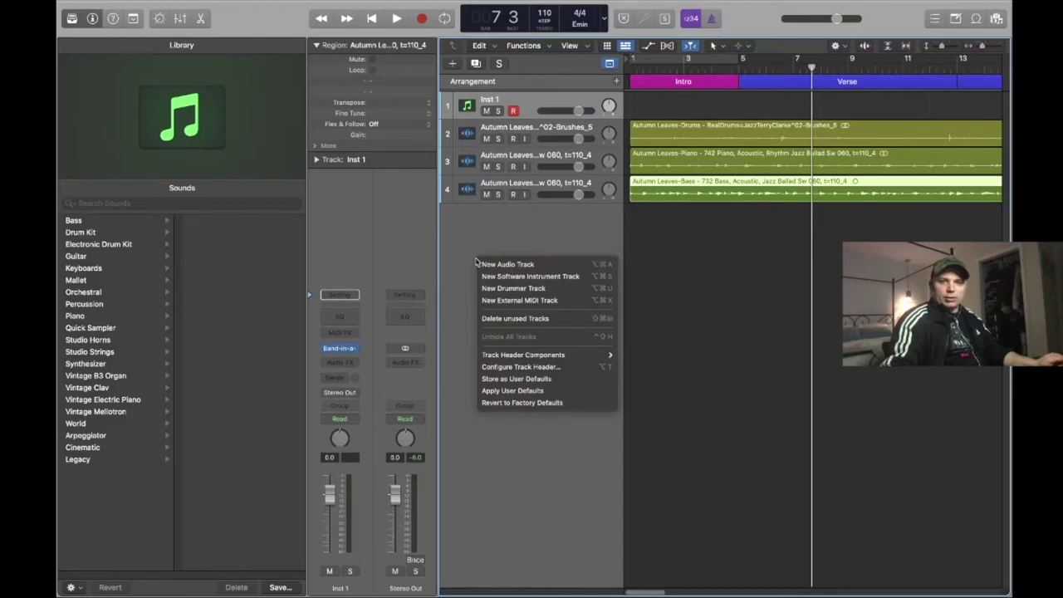
click(501, 288)
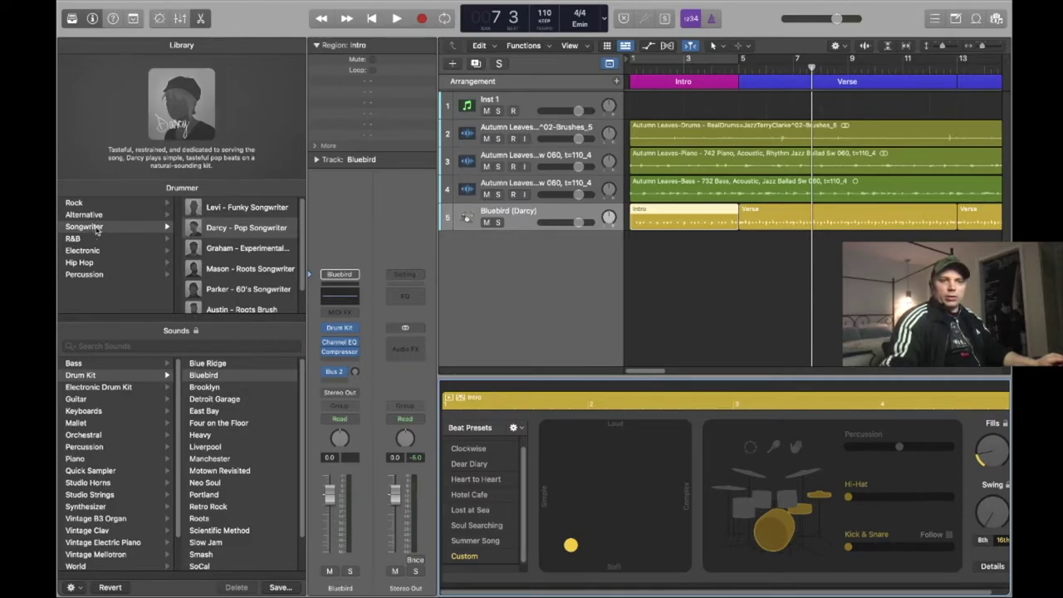
scroll(235, 241, down, 3)
click(232, 284)
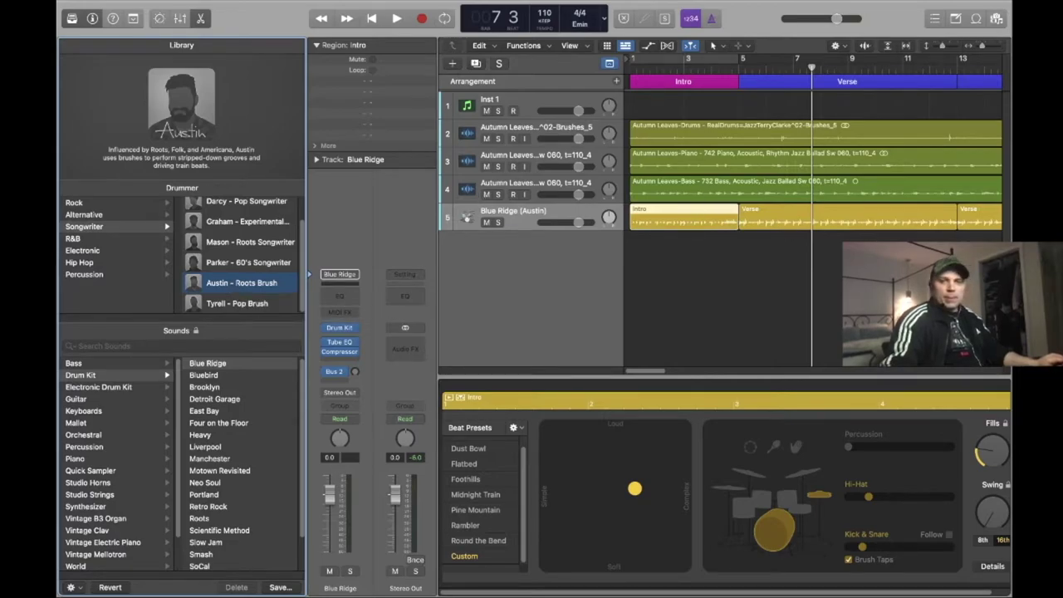
Step: Make the kick and snare of all Blue Ridge drummer regions follow the Autumn Leaves-Drums brushes track
click(584, 214)
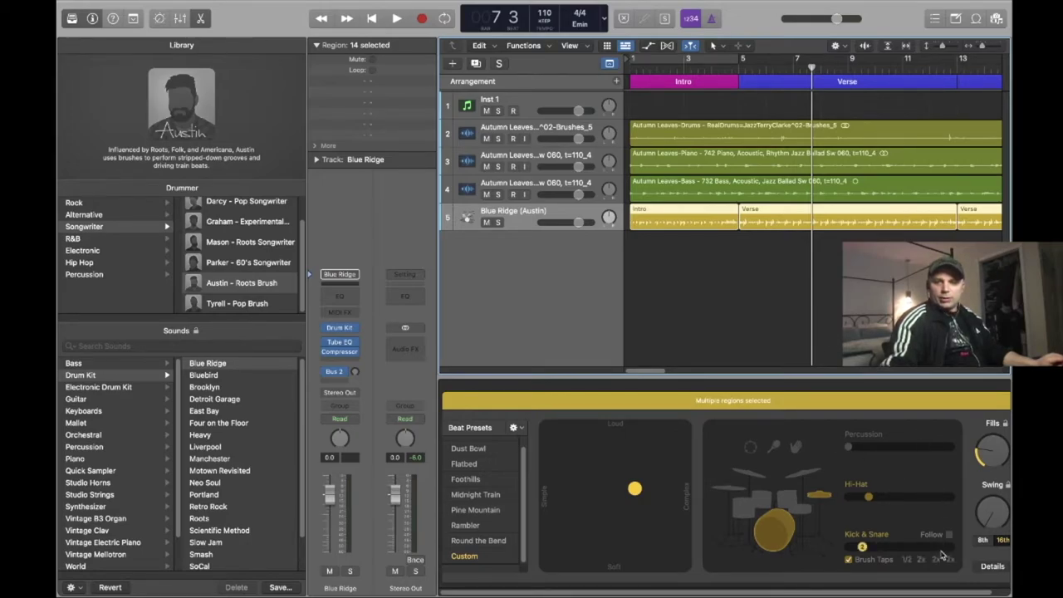
right_click(936, 591)
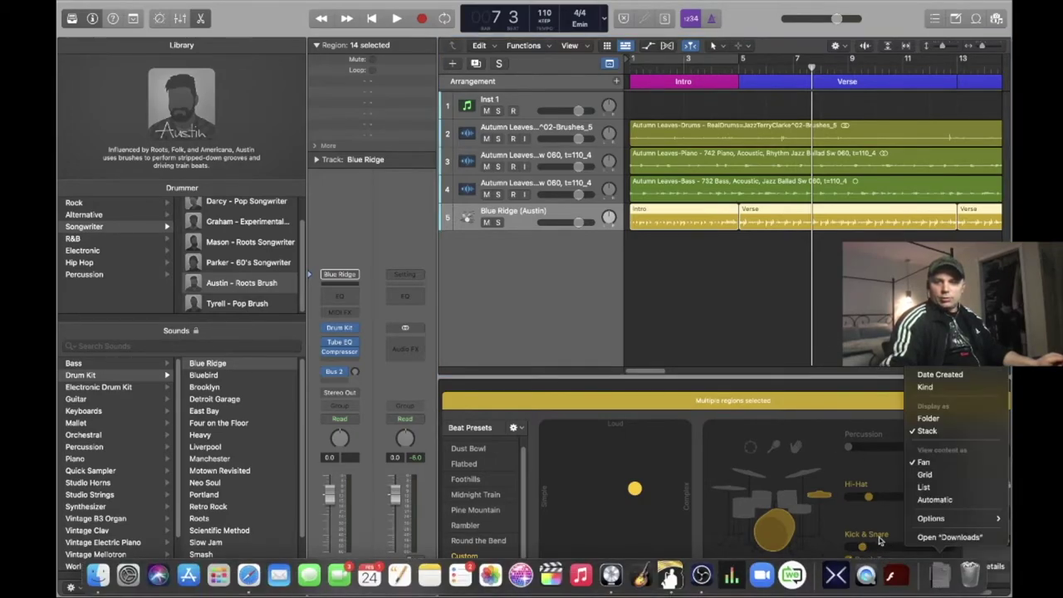
click(773, 316)
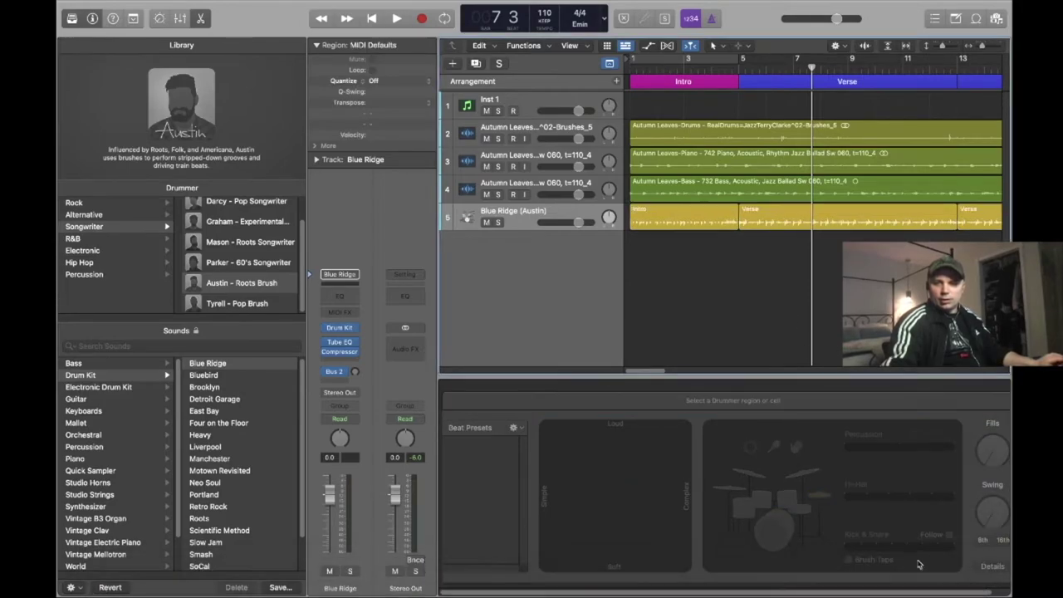
click(592, 216)
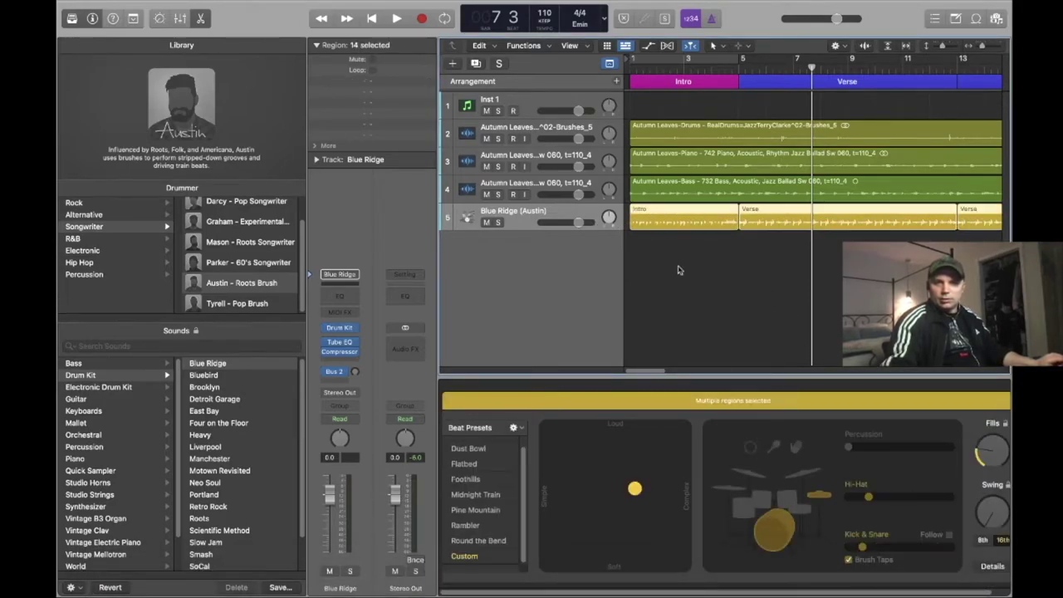
scroll(897, 532, right, 2)
click(936, 536)
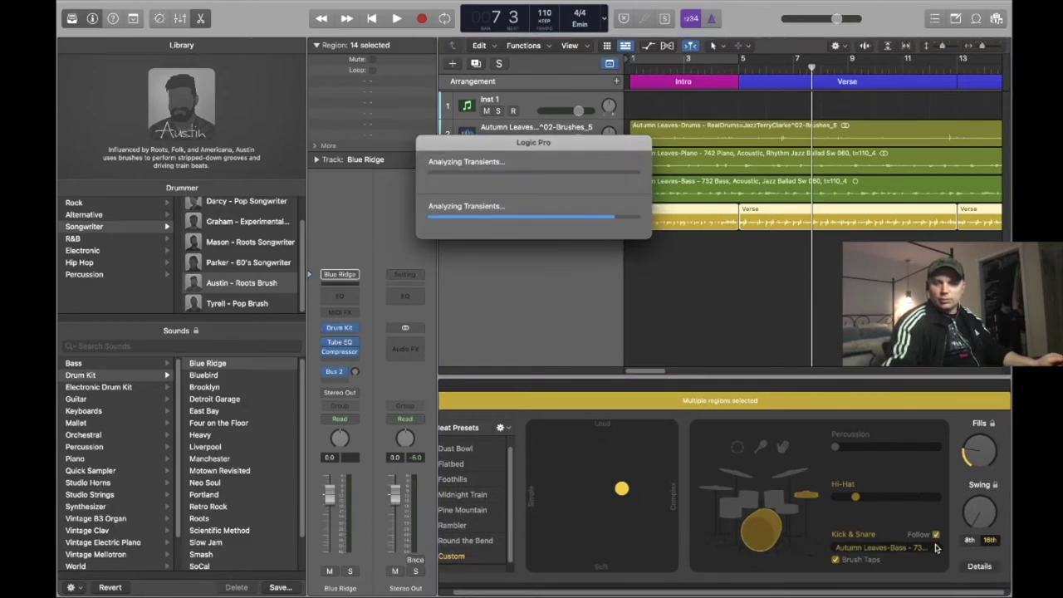
click(937, 550)
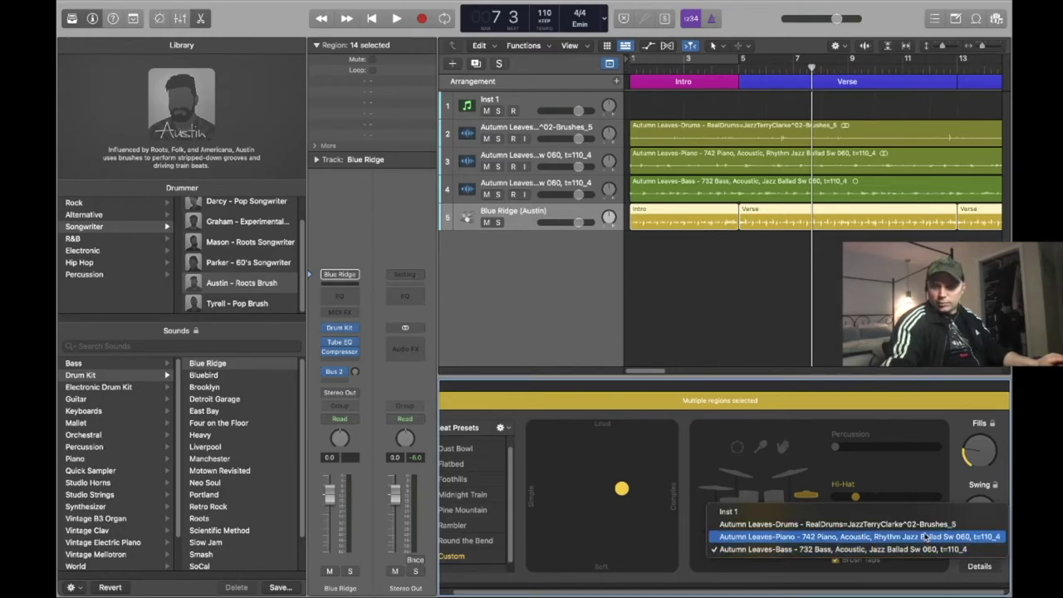
click(926, 526)
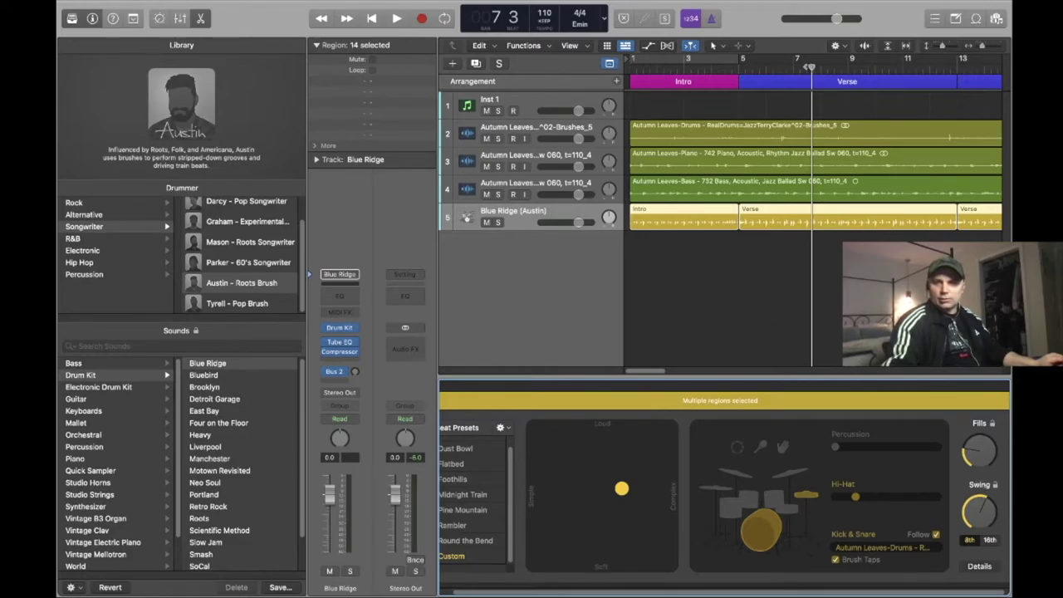
Step: Solo the Blue Ridge and brushes drum tracks and play them together from bar 1
drag(815, 68, 620, 77)
click(498, 223)
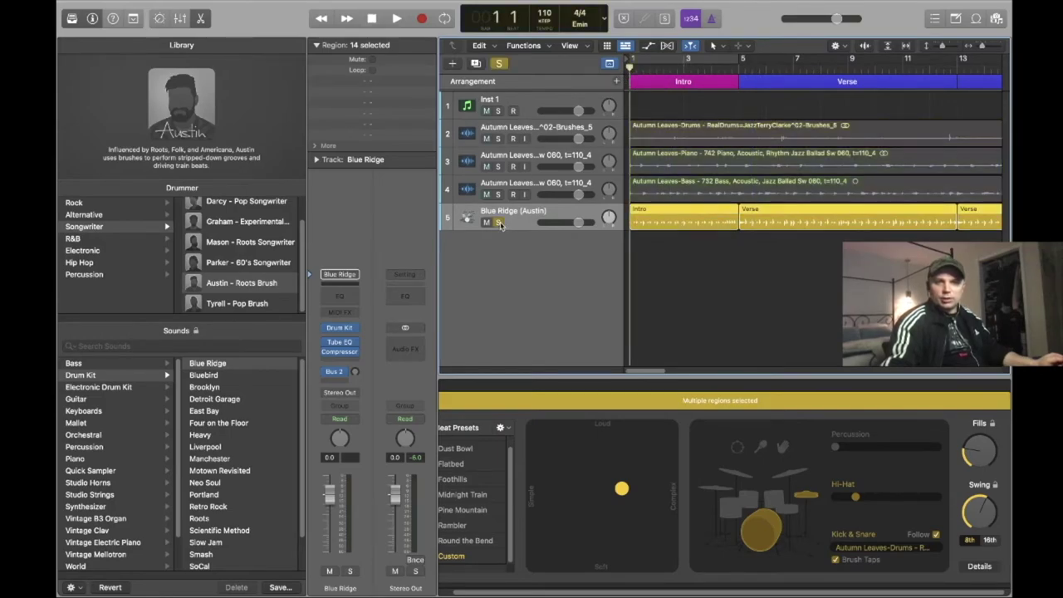
click(498, 139)
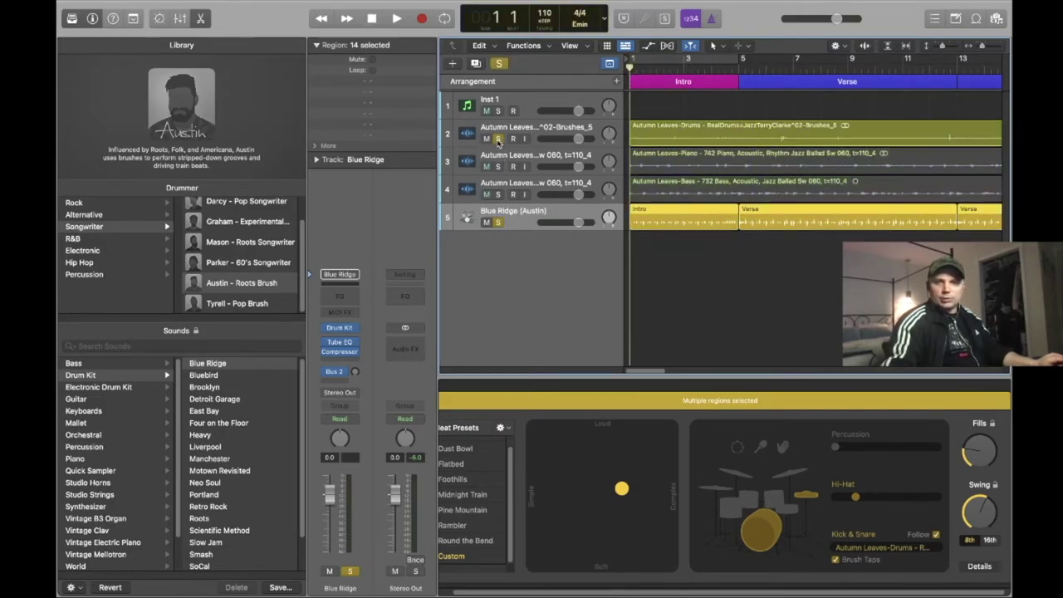
click(399, 18)
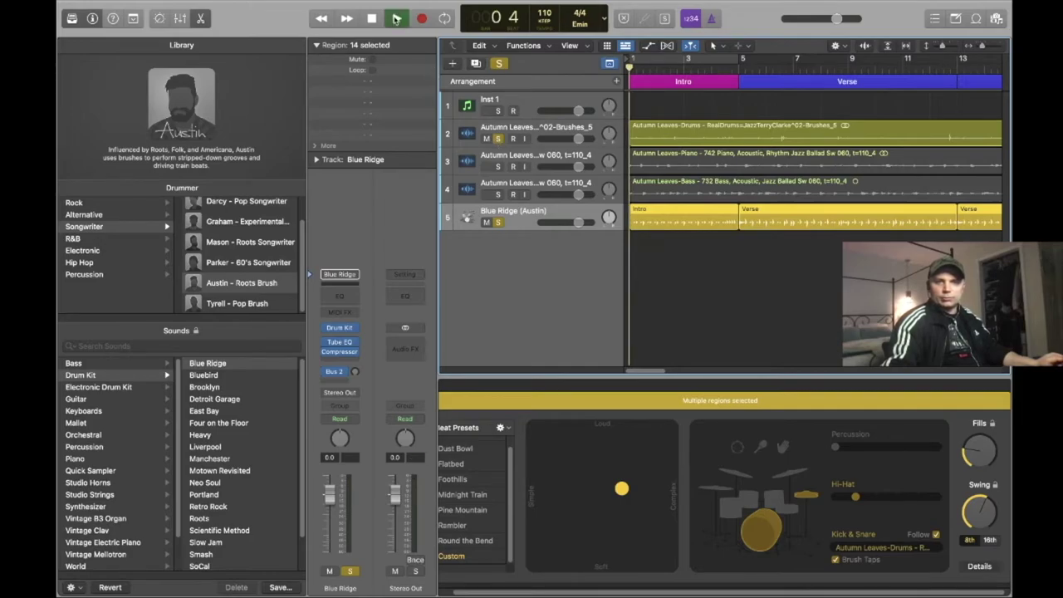
Step: Listen to the brushes track and the Blue Ridge track each alone during playback, then clear all solos
click(499, 223)
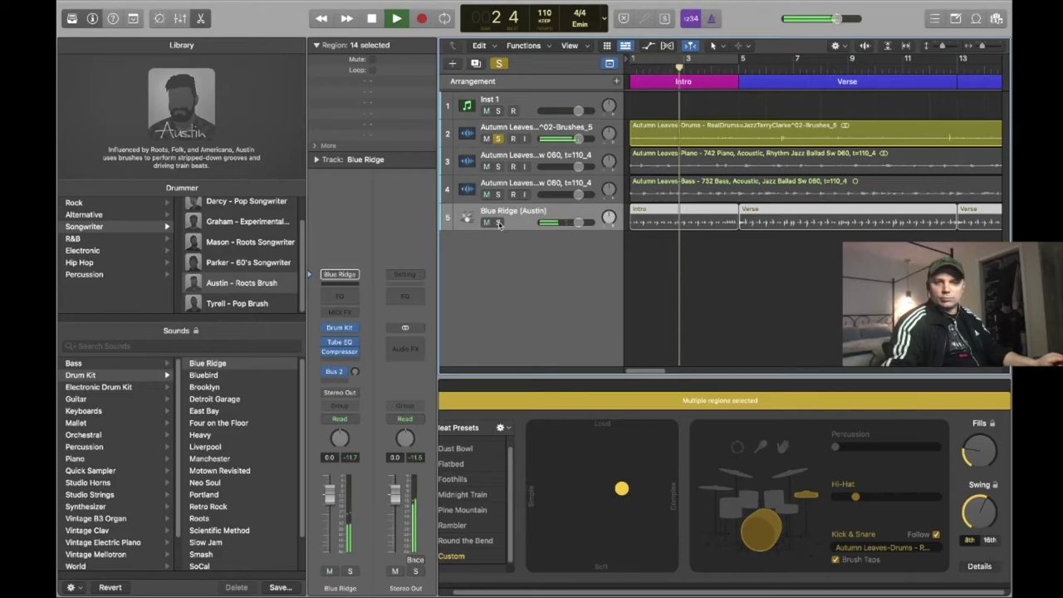
click(499, 222)
click(498, 139)
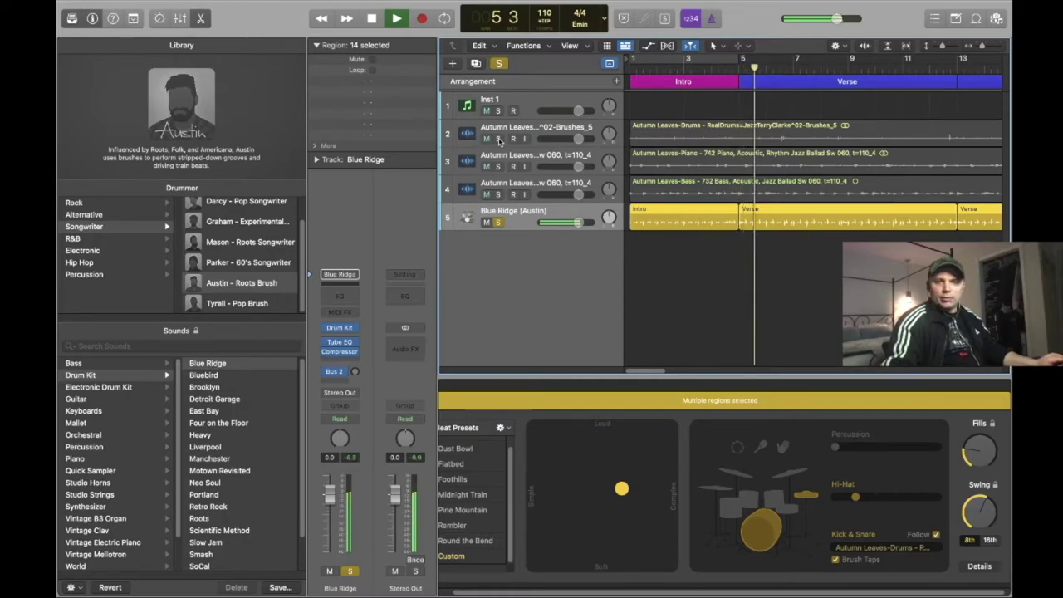
click(498, 139)
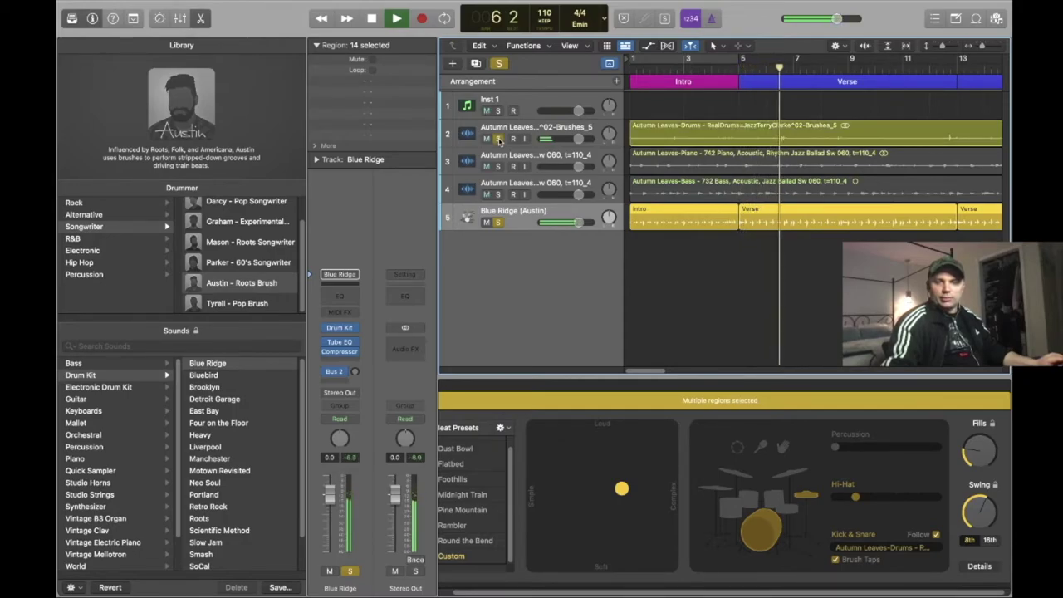
click(499, 223)
click(499, 222)
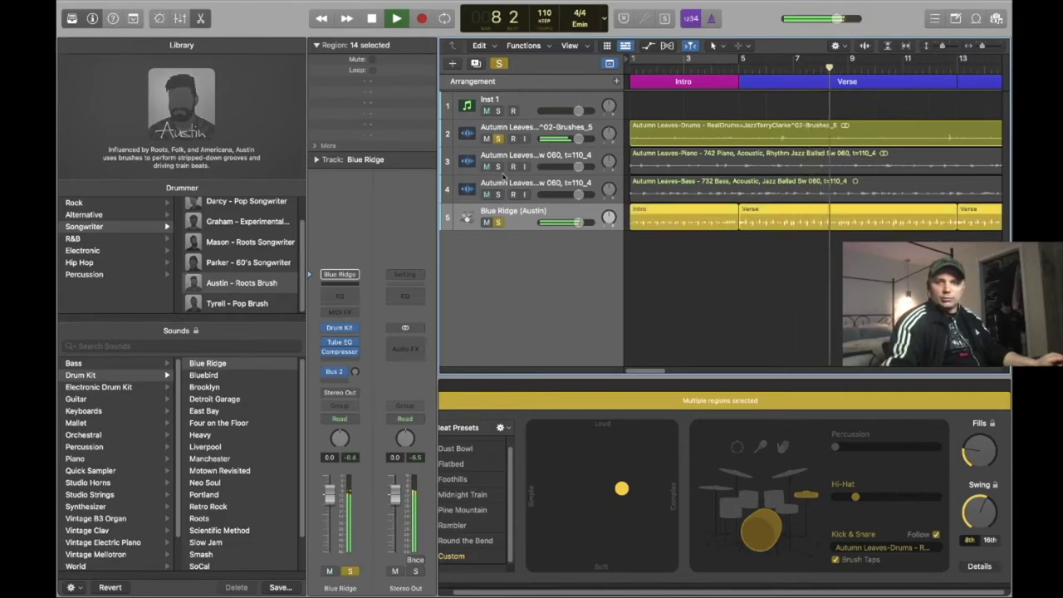
click(499, 64)
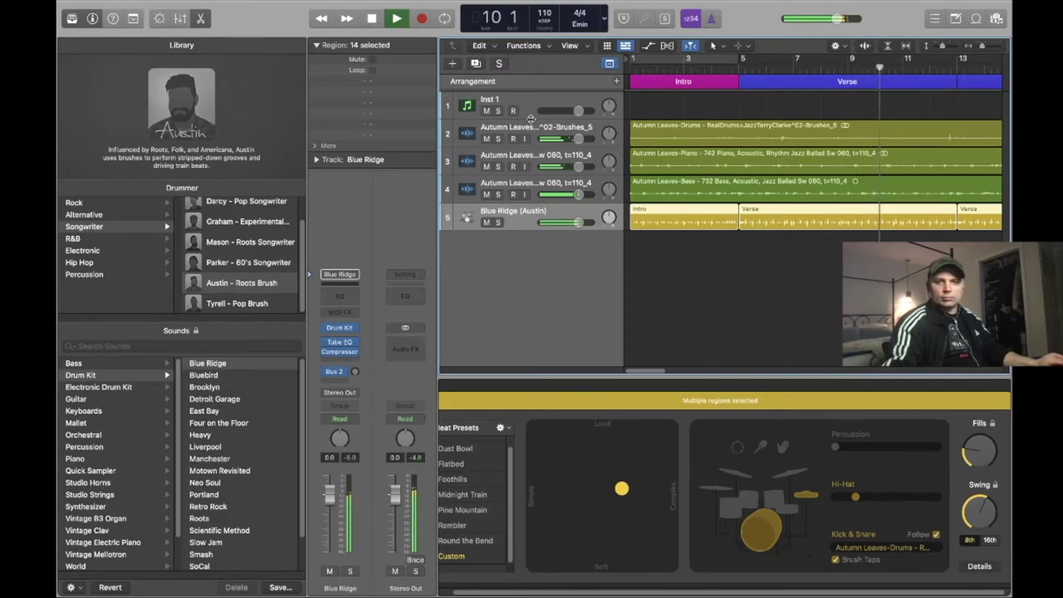
Step: Pan the Blue Ridge track to about +13 and the brushes track slightly left, and place Blue Ridge directly below the brushes track
mouse_move(283, 163)
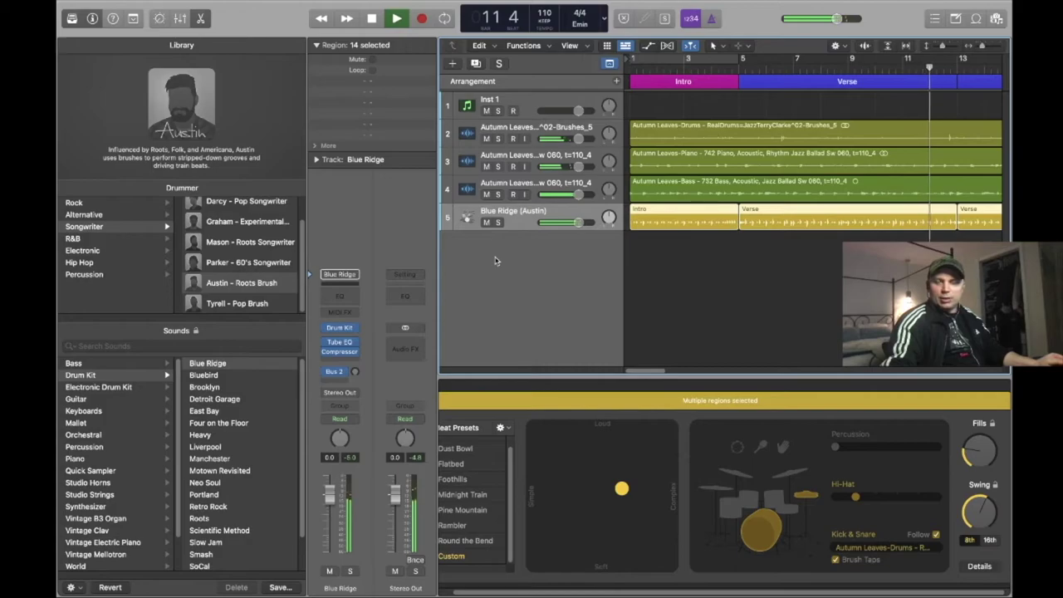
mouse_move(609, 217)
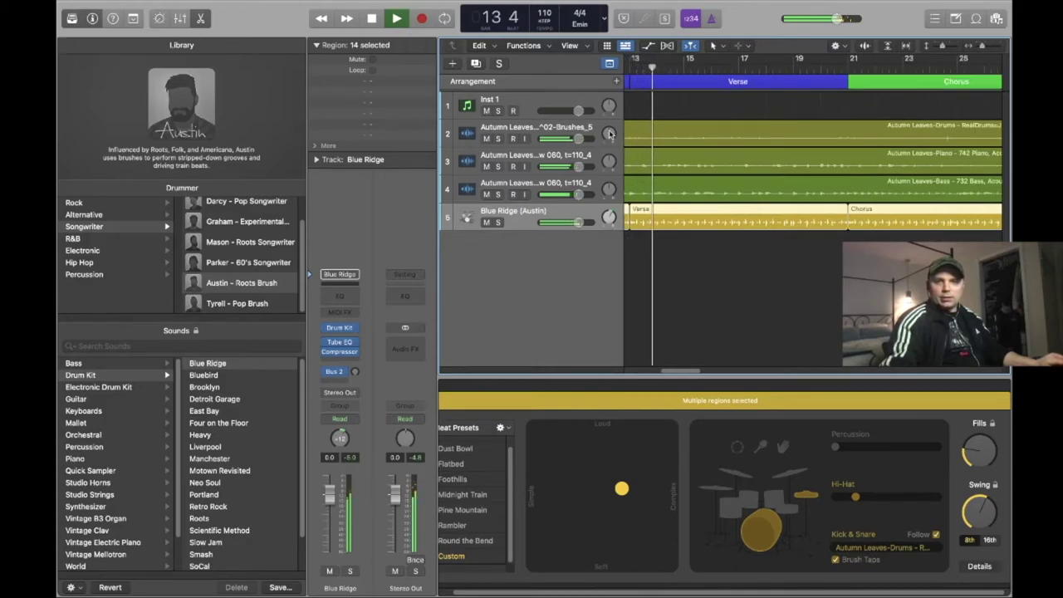
mouse_move(609, 135)
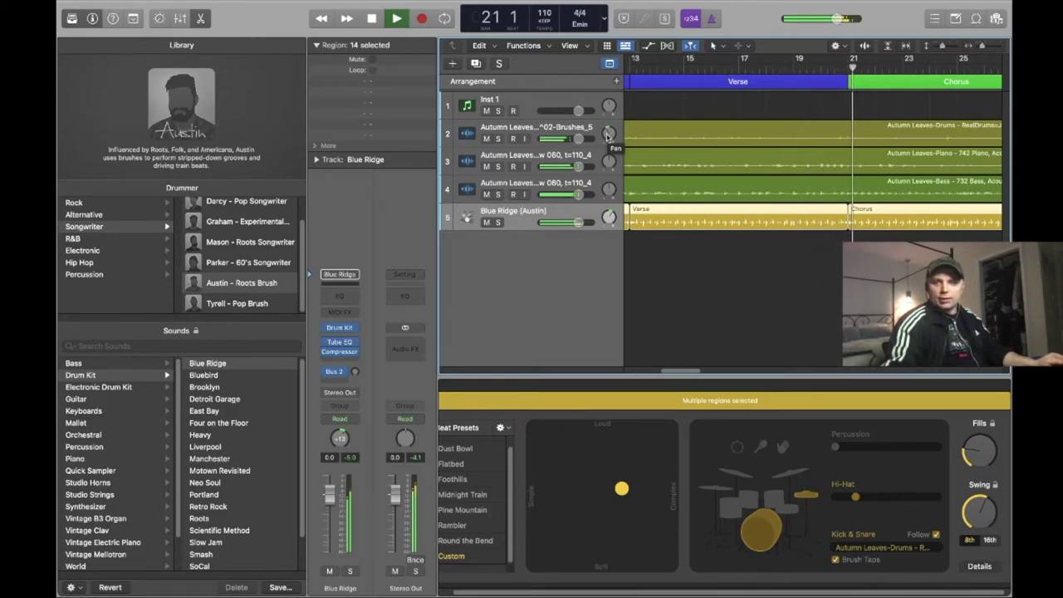
drag(554, 226, 530, 157)
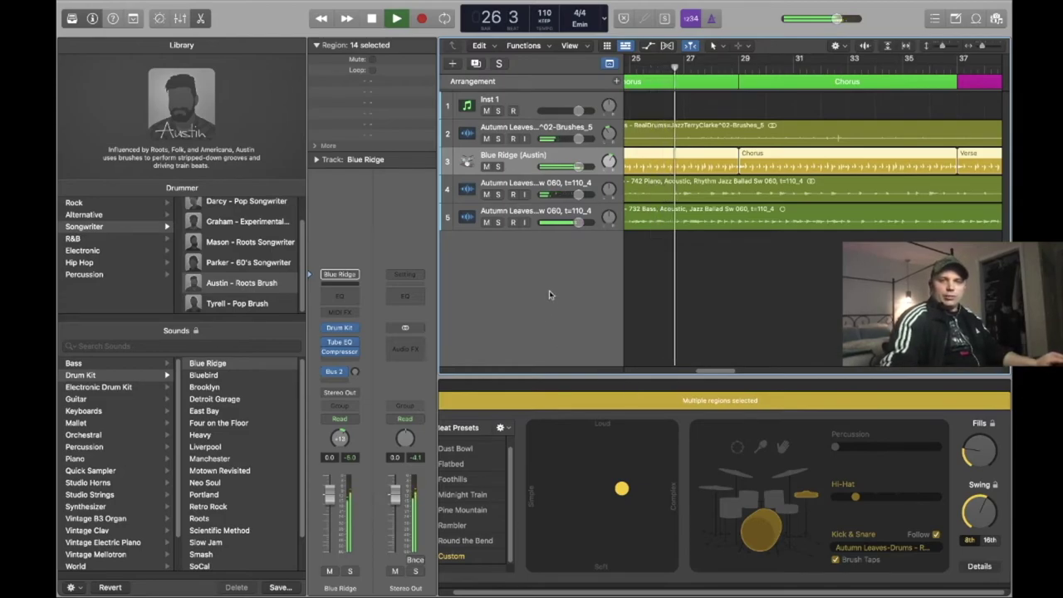
scroll(550, 295, left, 10)
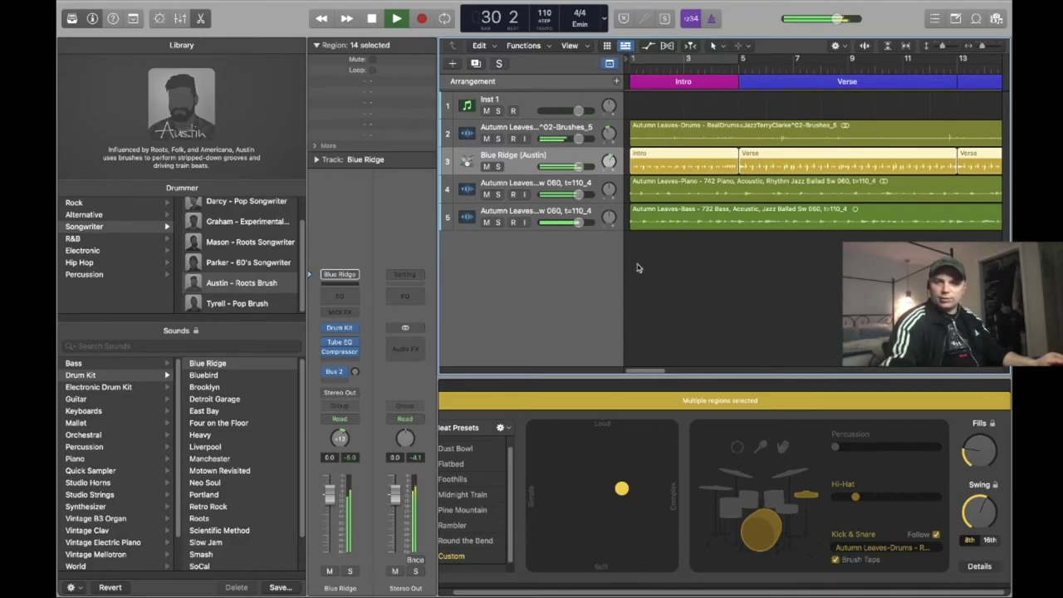
scroll(723, 274, right, 15)
scroll(723, 271, left, 5)
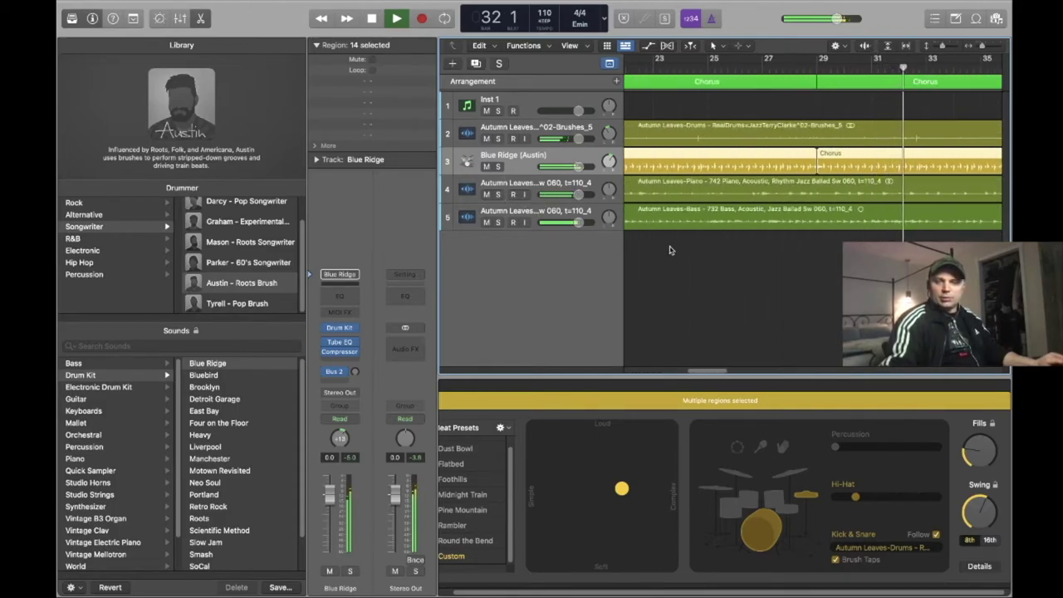
scroll(671, 249, left, 4)
scroll(671, 249, left, 10)
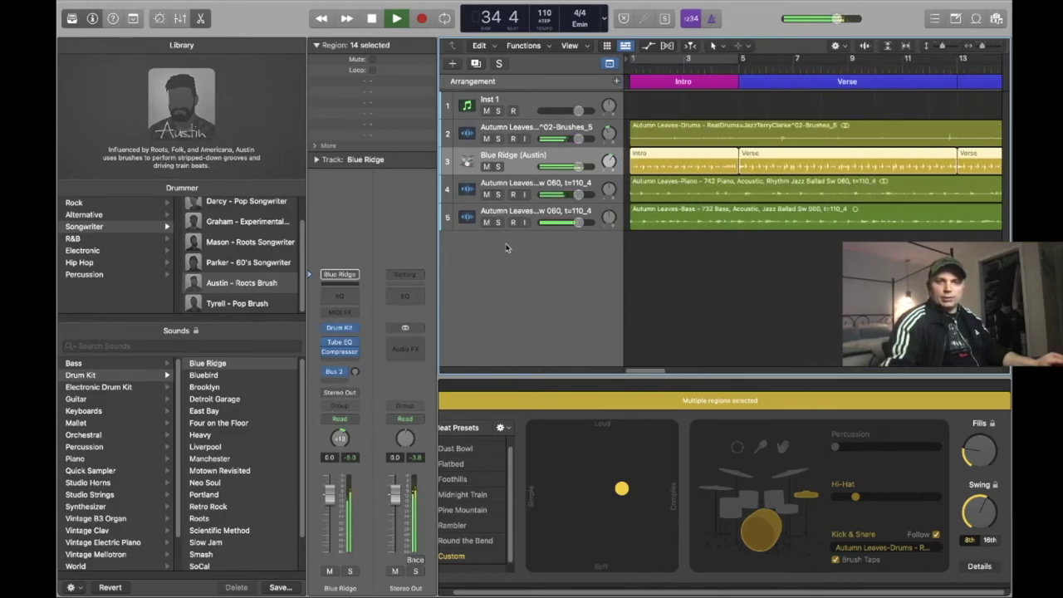
Step: Reopen the Band-in-a-Box plug-in on the Inst 1 track and place its window below the track headers
click(543, 108)
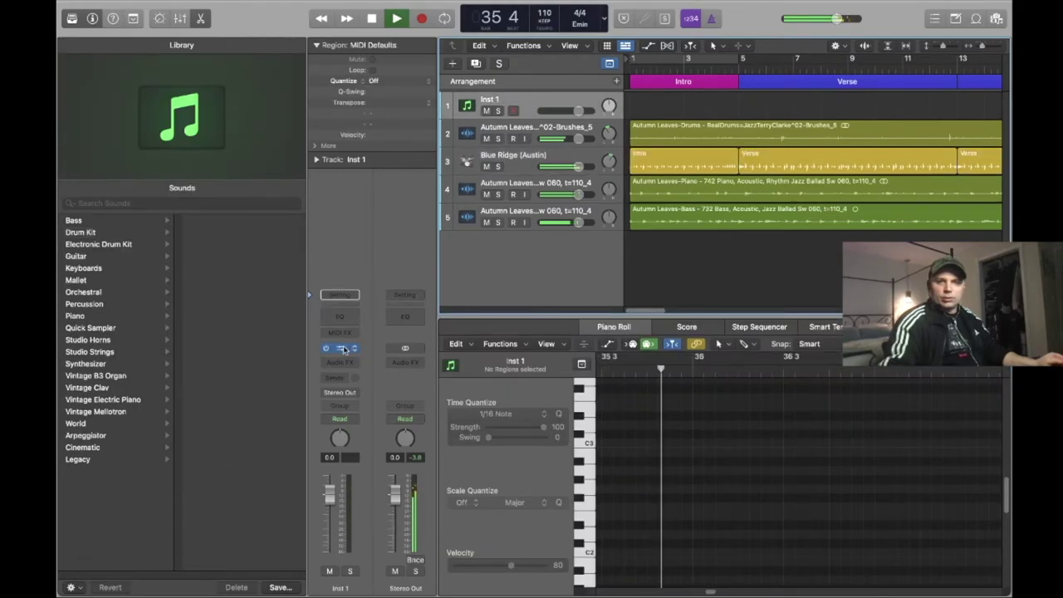
click(342, 351)
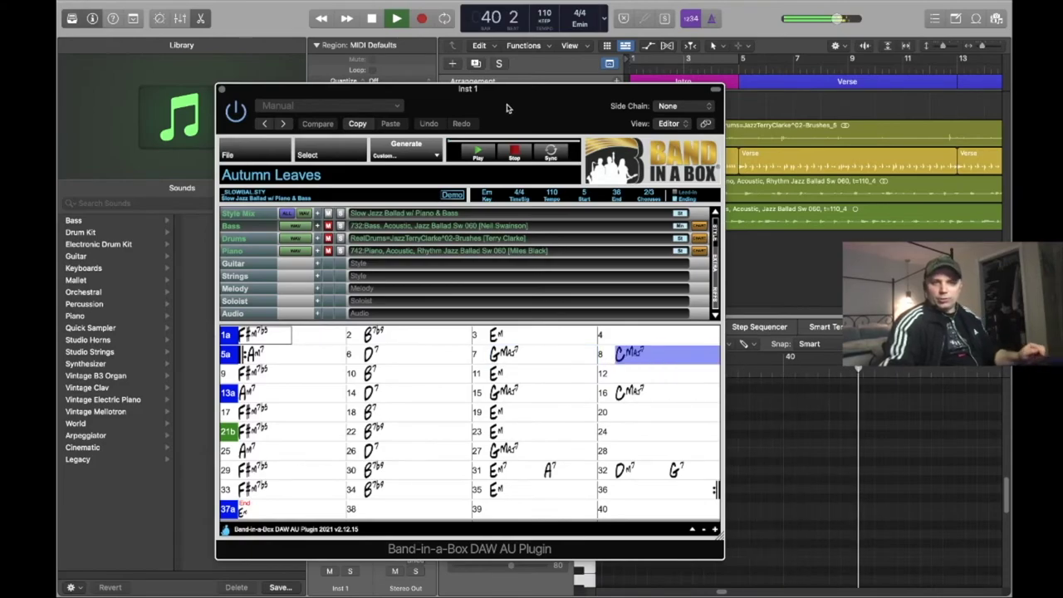
drag(524, 96, 689, 321)
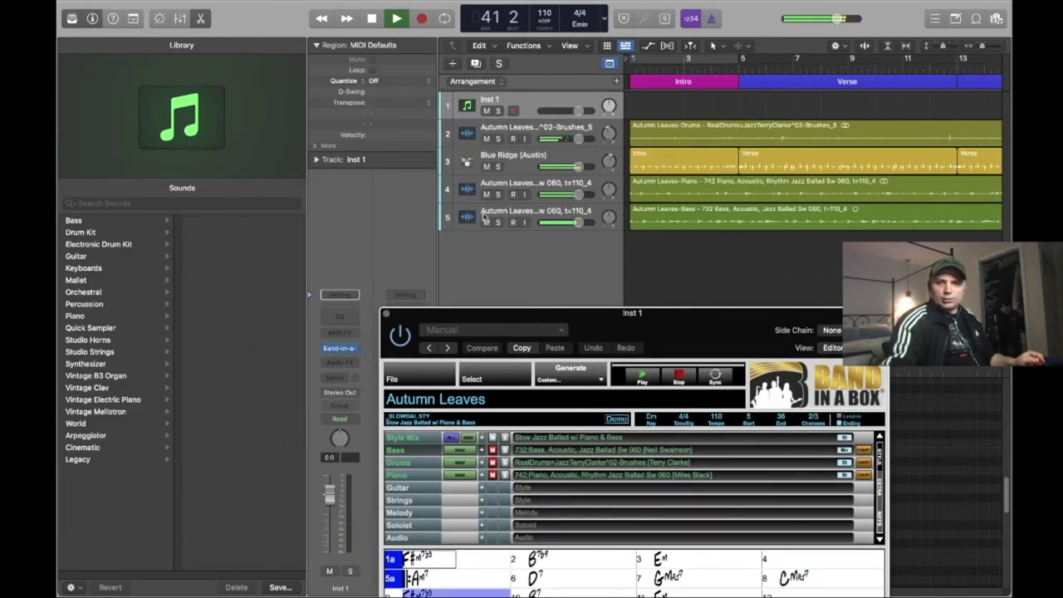
Step: Mute the bass, piano and Blue Ridge tracks to hear the brushes track alone, and stop playback at bar 51
right_click(490, 222)
click(487, 226)
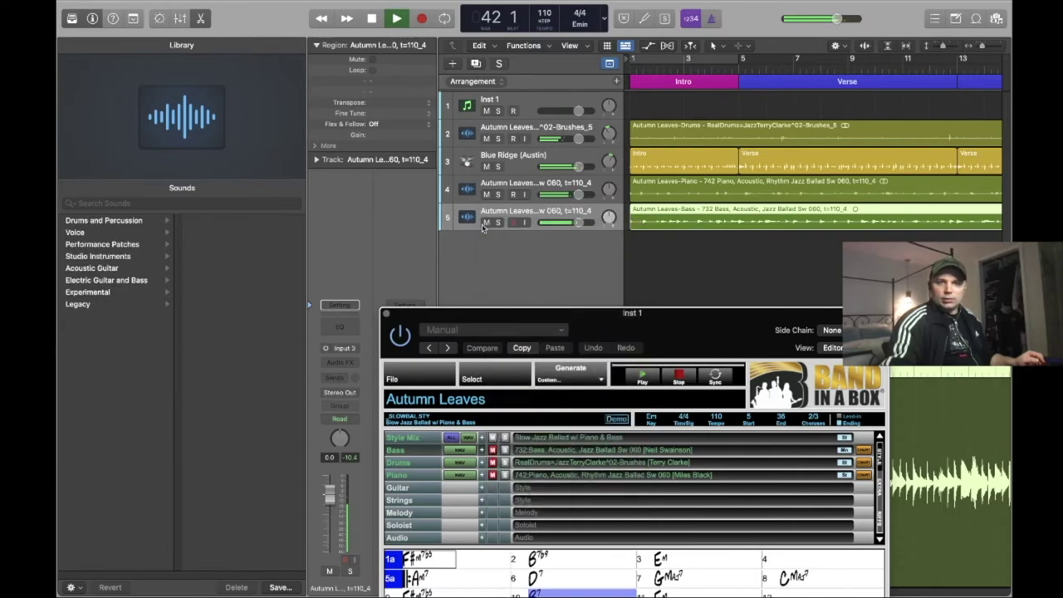
click(487, 224)
click(486, 194)
click(487, 167)
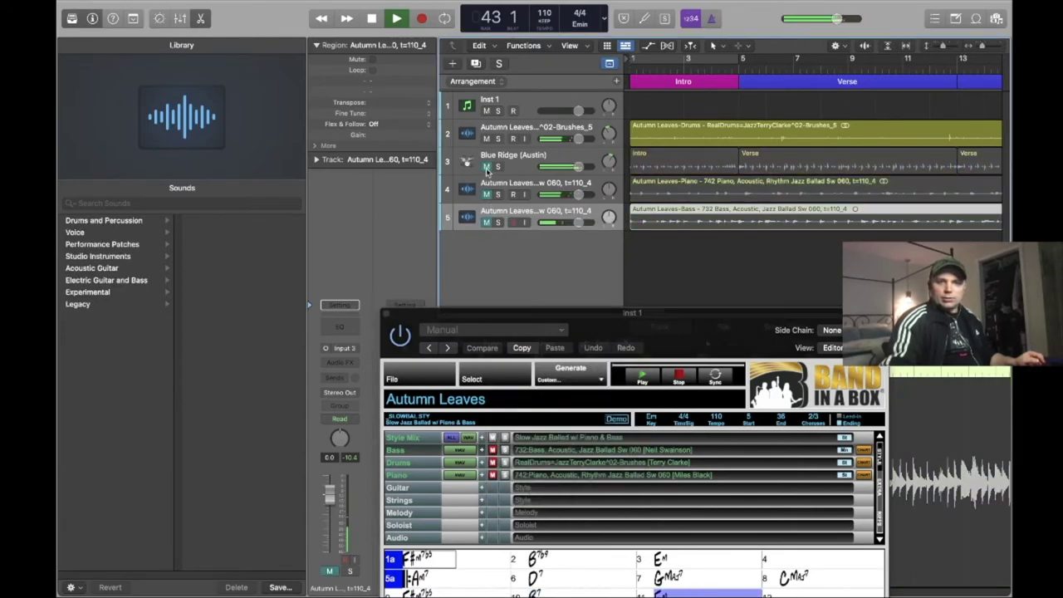
drag(676, 323, 625, 200)
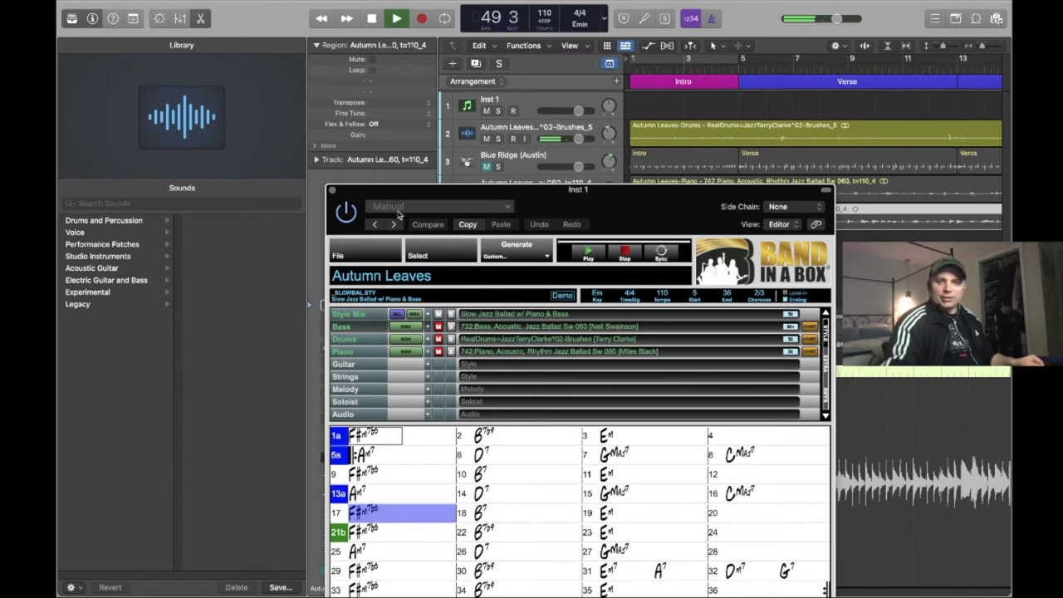
drag(521, 198, 459, 329)
click(372, 20)
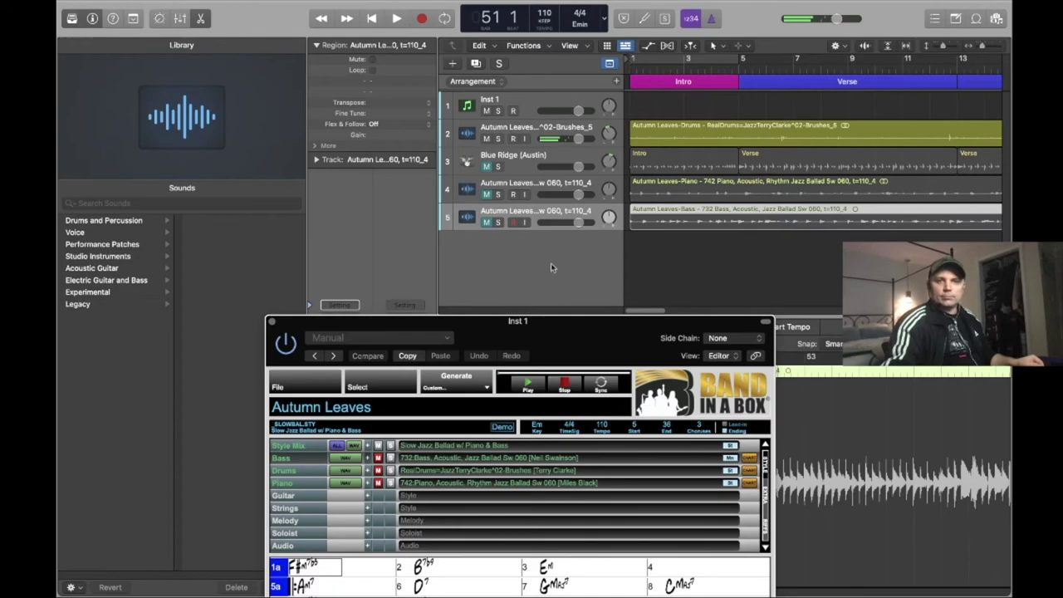
Step: Unmute the Blue Ridge, piano and bass tracks, and move the plug-in window up to show its full chord chart
click(487, 167)
click(487, 194)
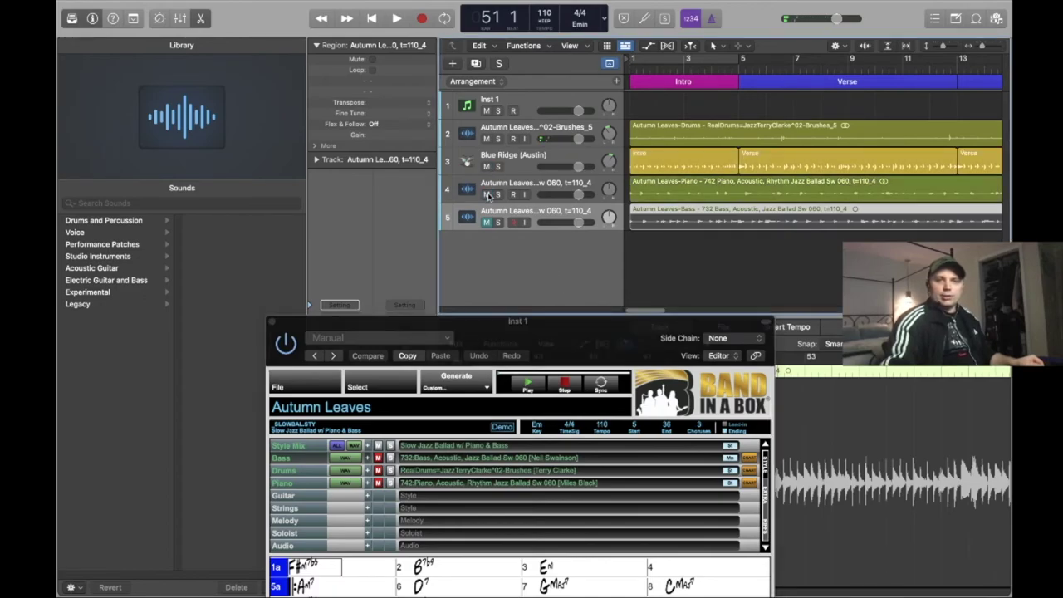
click(486, 222)
drag(565, 330, 391, 215)
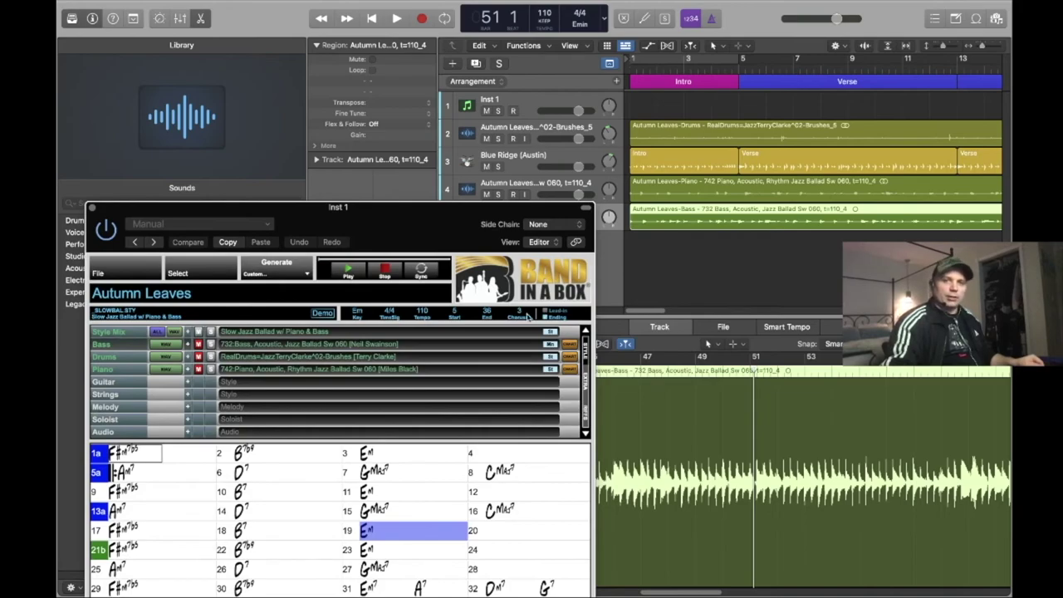
drag(441, 216, 440, 129)
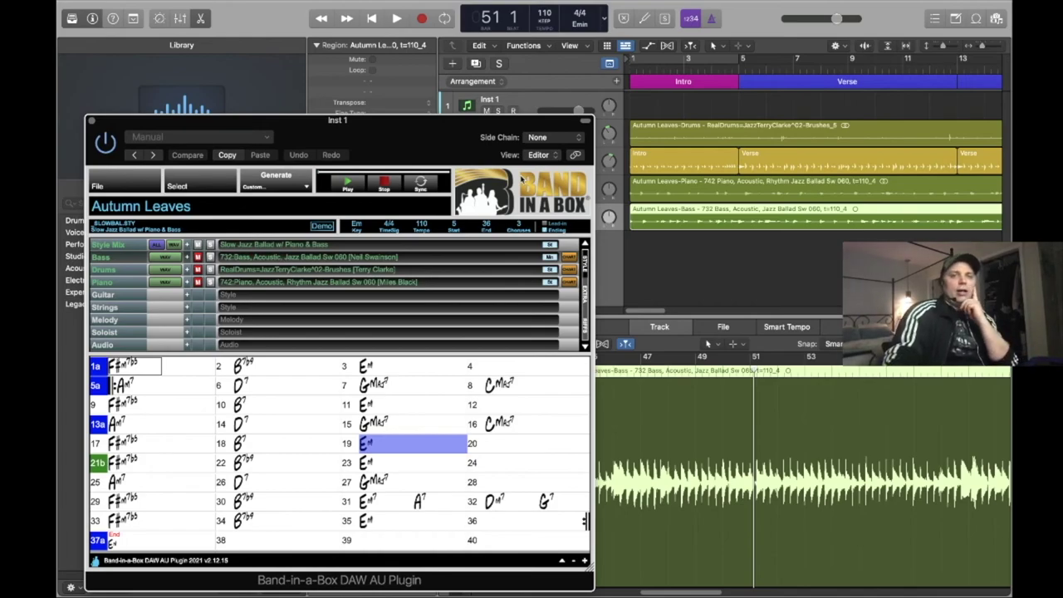
drag(413, 132, 424, 79)
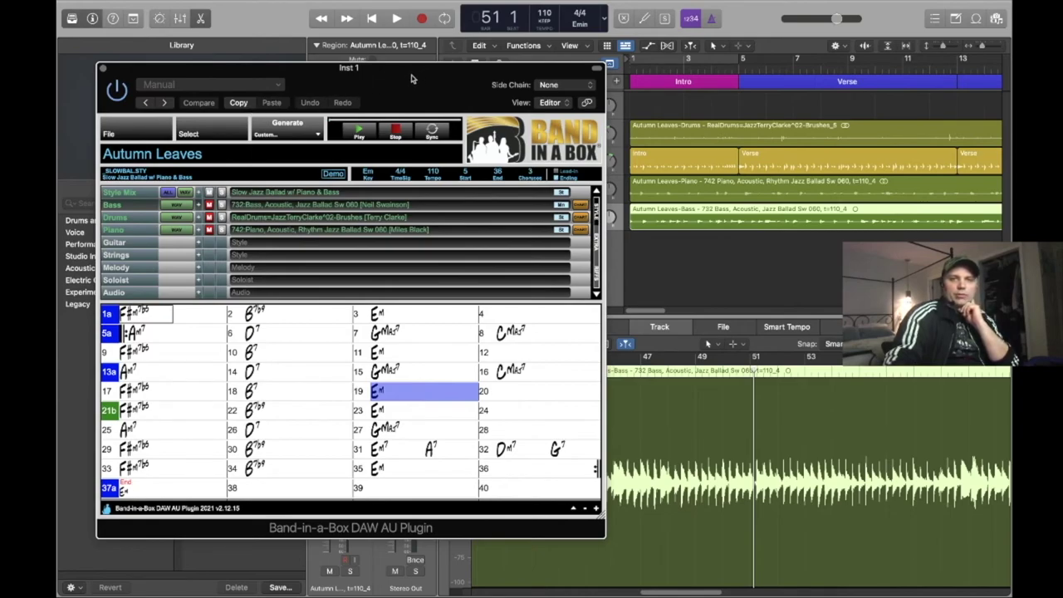
drag(412, 78, 415, 108)
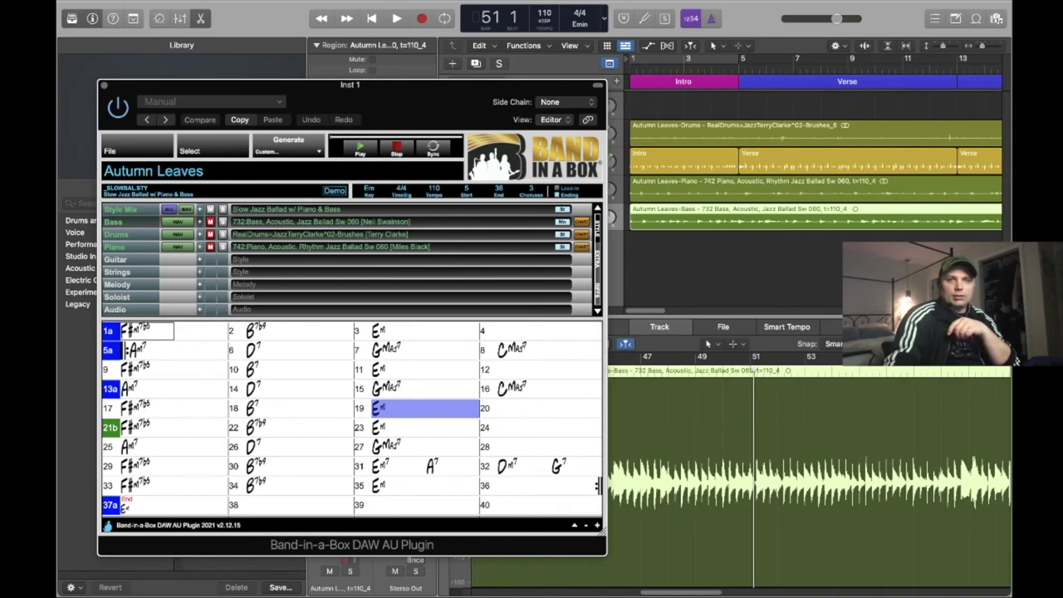
Step: Play the arrangement from bar 1 and follow the chord chart in the plug-in up to bar 20
click(372, 20)
click(395, 20)
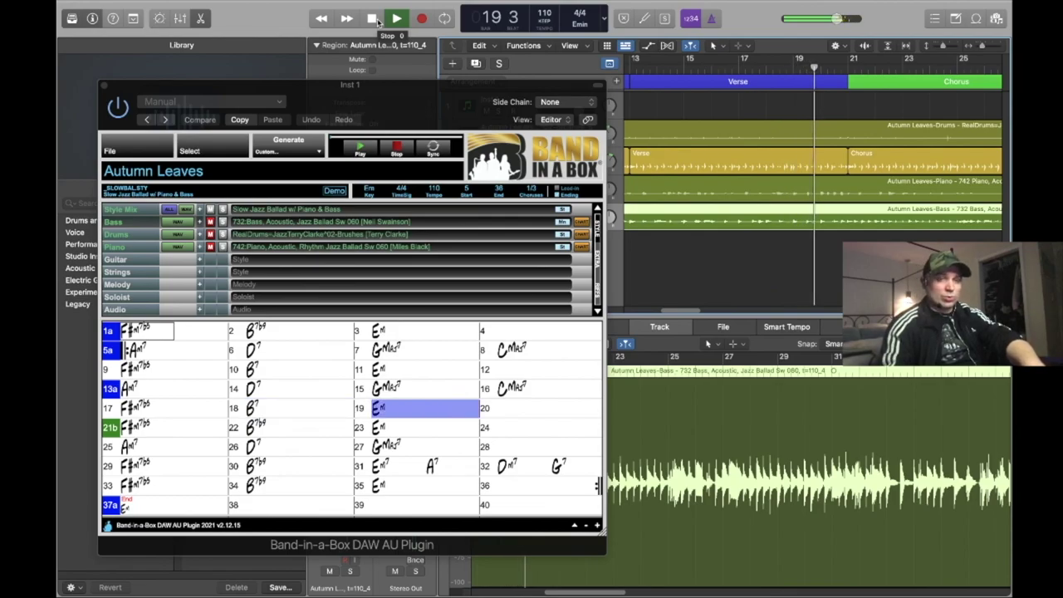
mouse_move(374, 1)
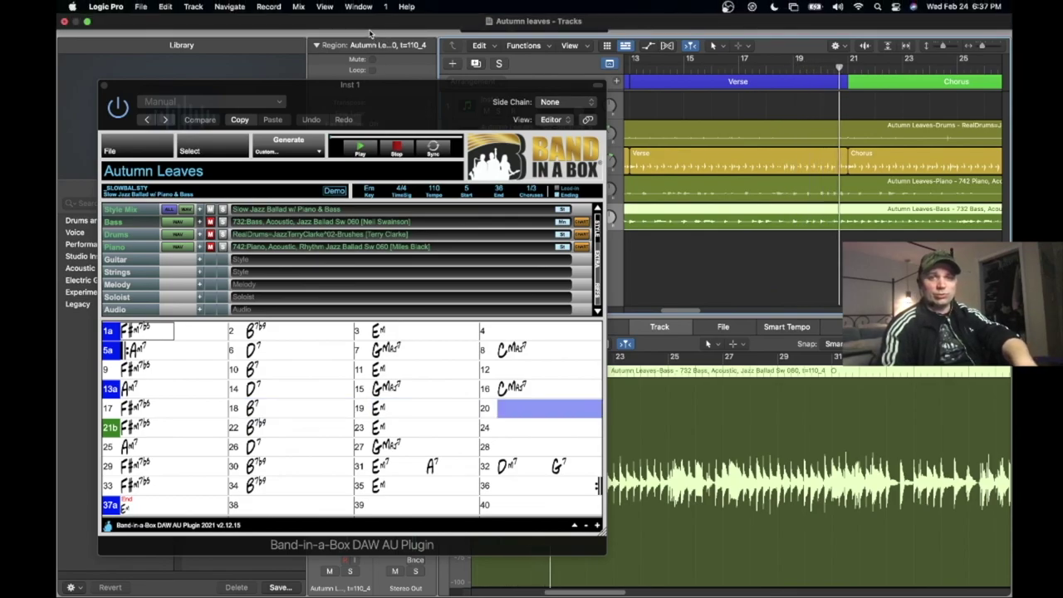